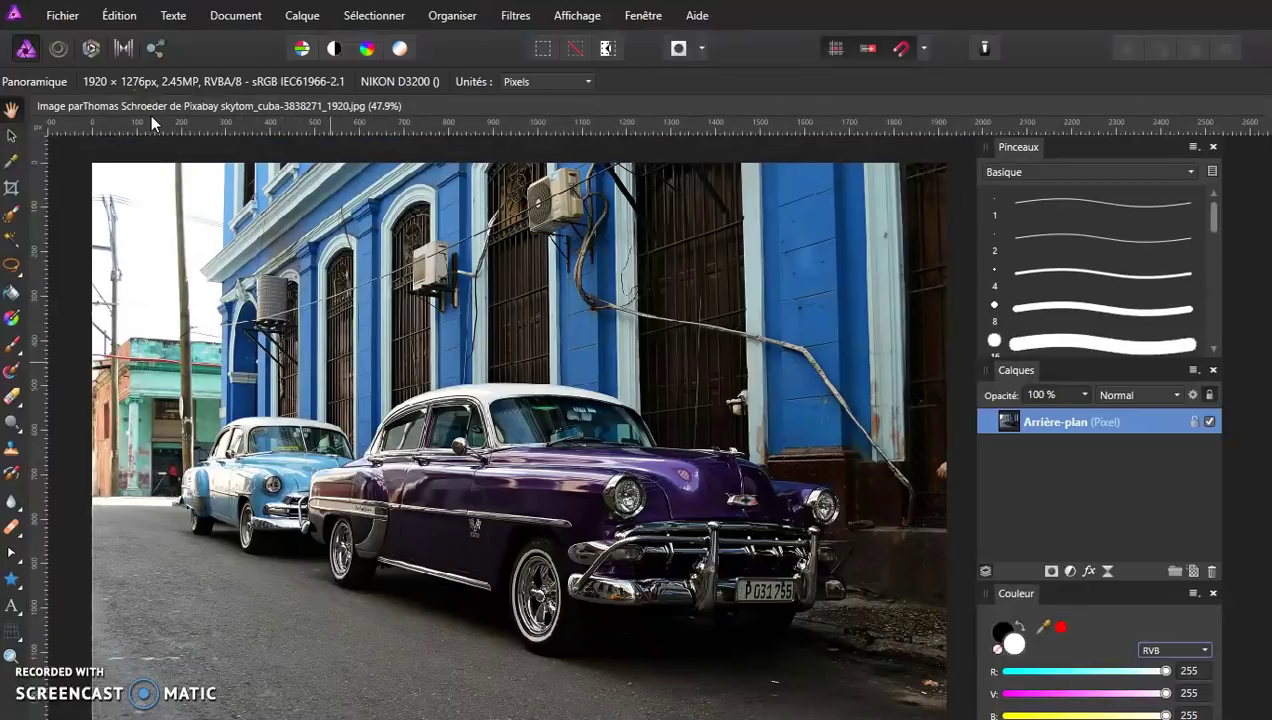
pyautogui.click(1018, 152)
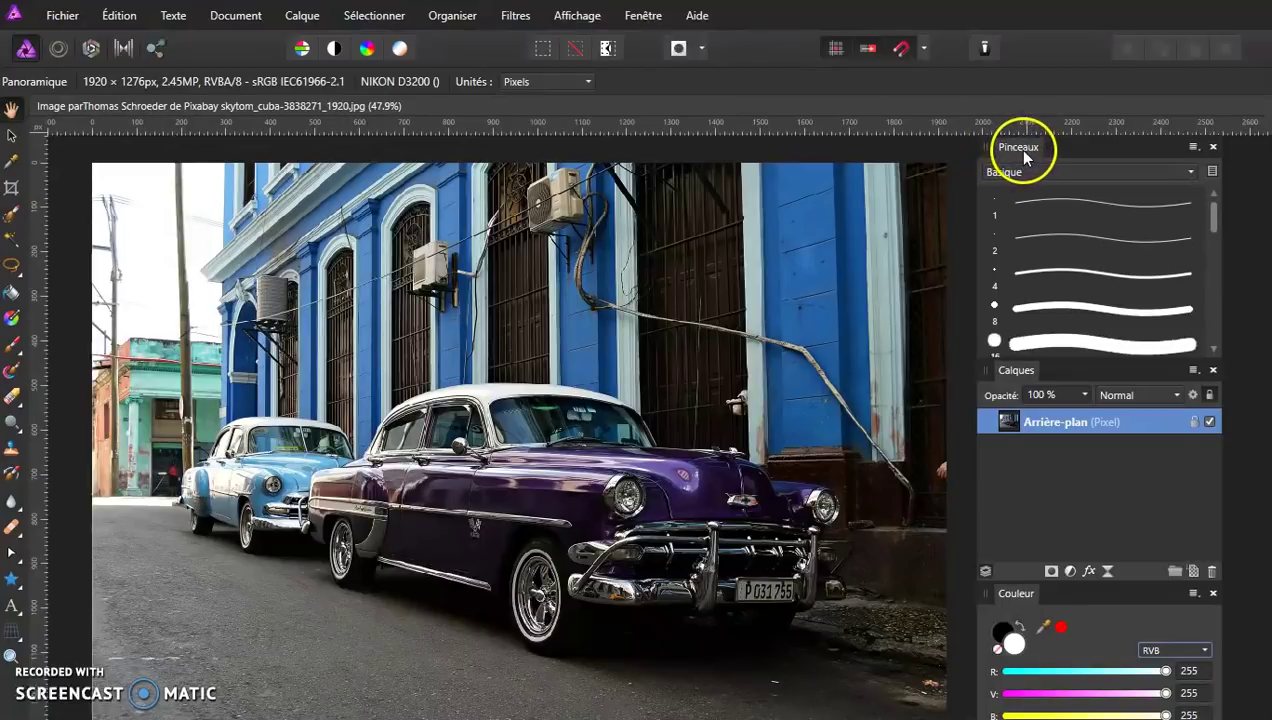
pyautogui.click(1025, 375)
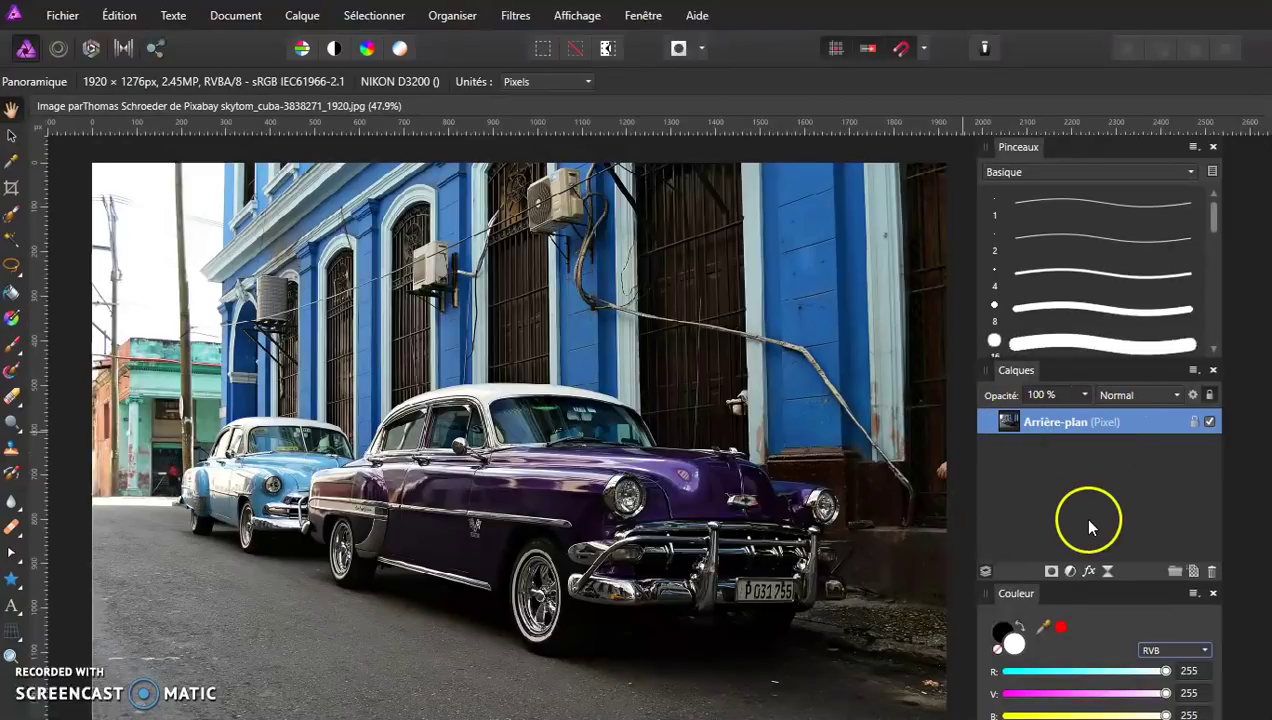
# - Add a Courbes adjustment to the photo and slightly raise the black point of its master curve
pyautogui.click(1071, 572)
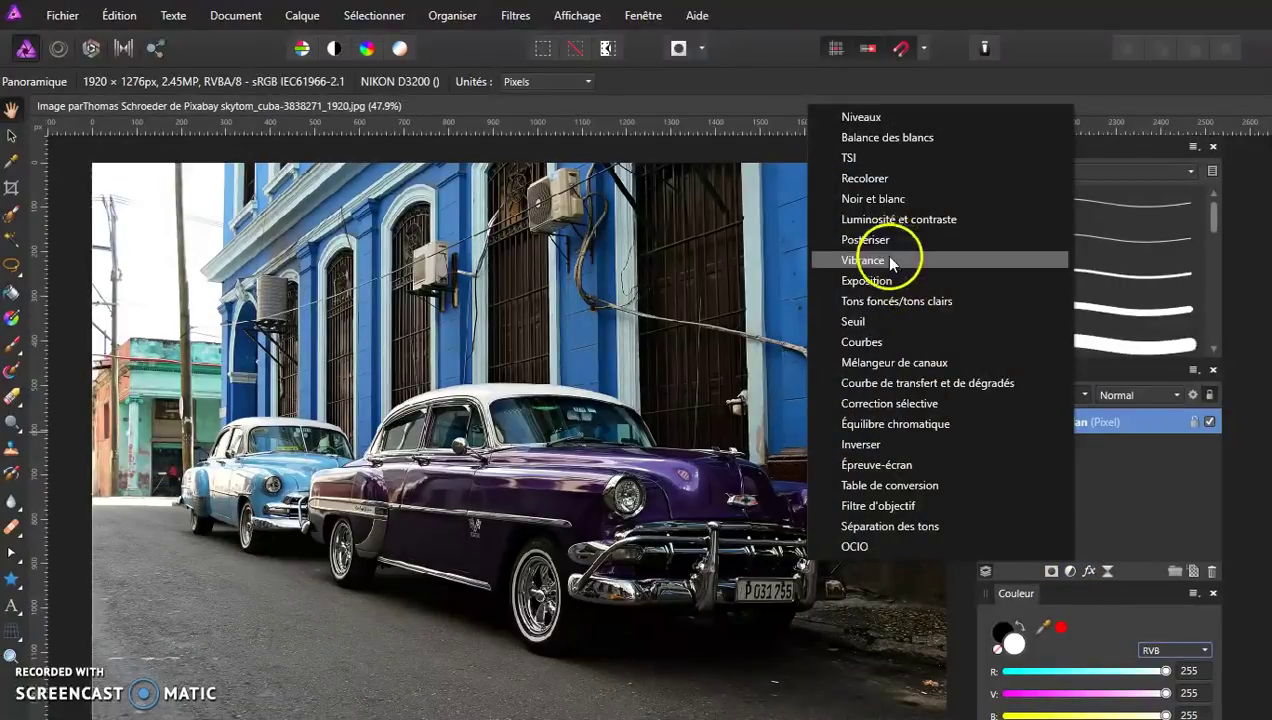
pyautogui.click(877, 342)
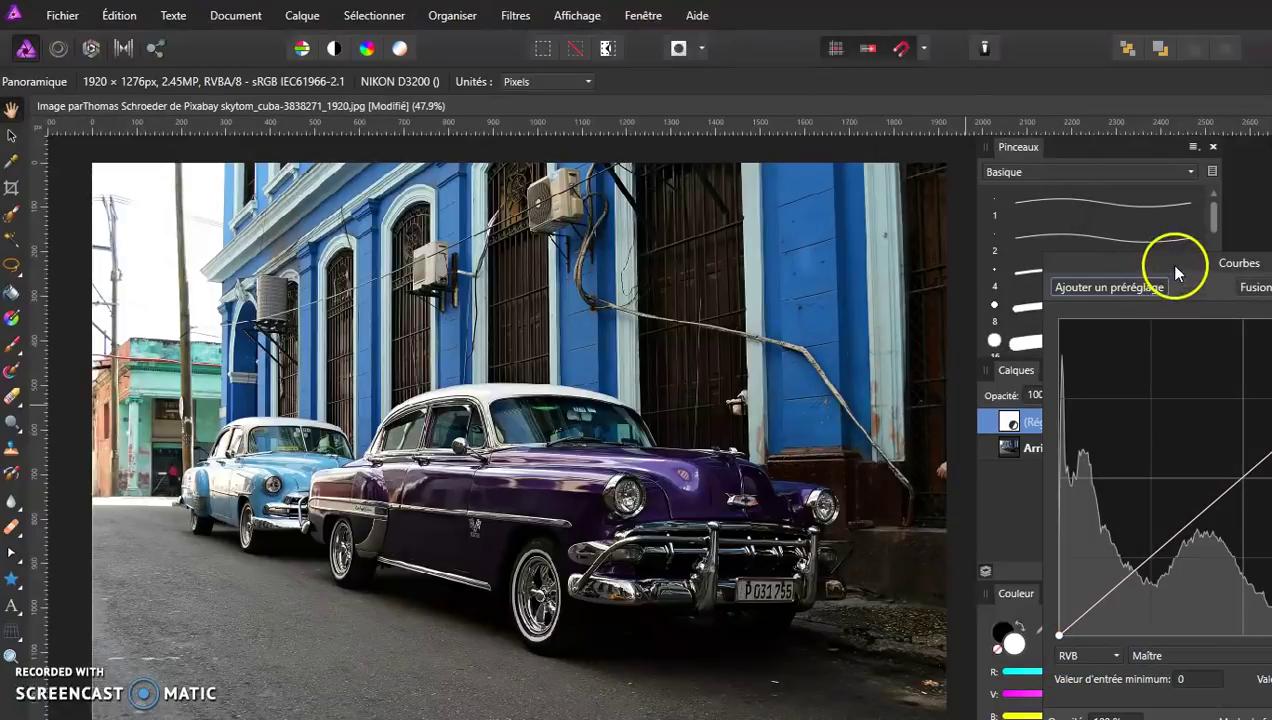
pyautogui.moveTo(1184, 263); pyautogui.dragTo(926, 222)
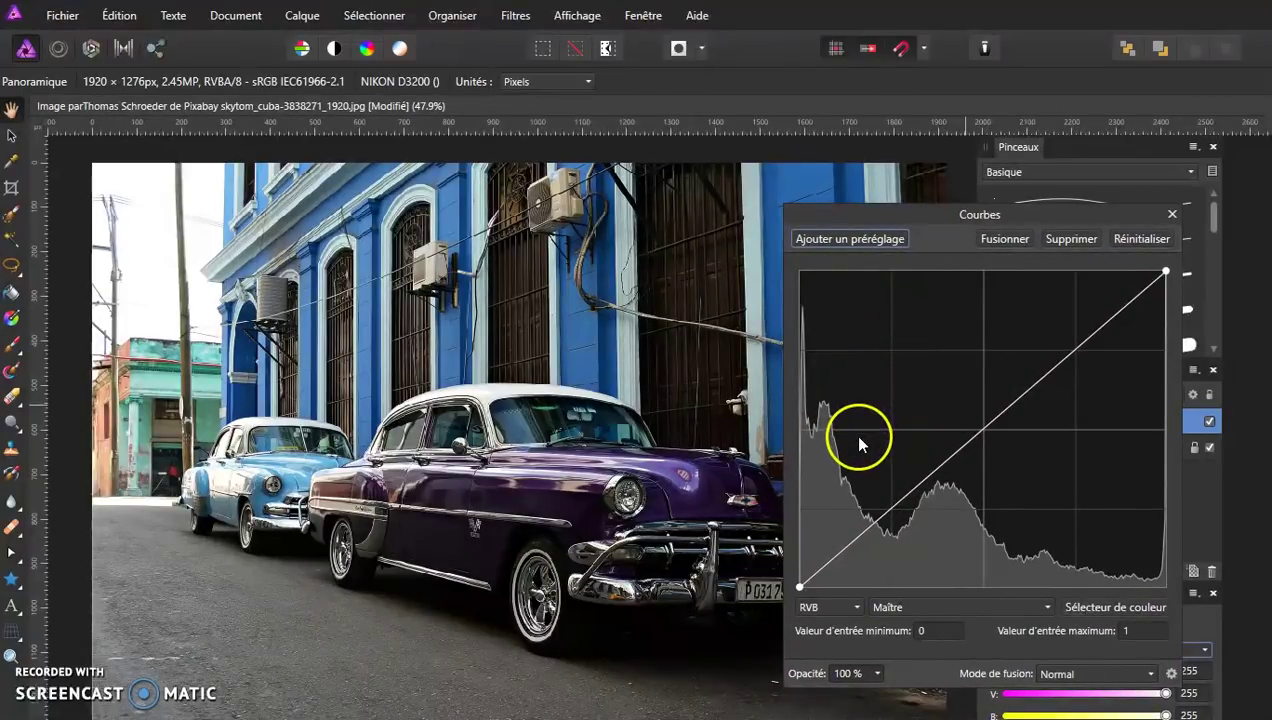
pyautogui.click(801, 588)
pyautogui.moveTo(801, 590); pyautogui.dragTo(806, 566)
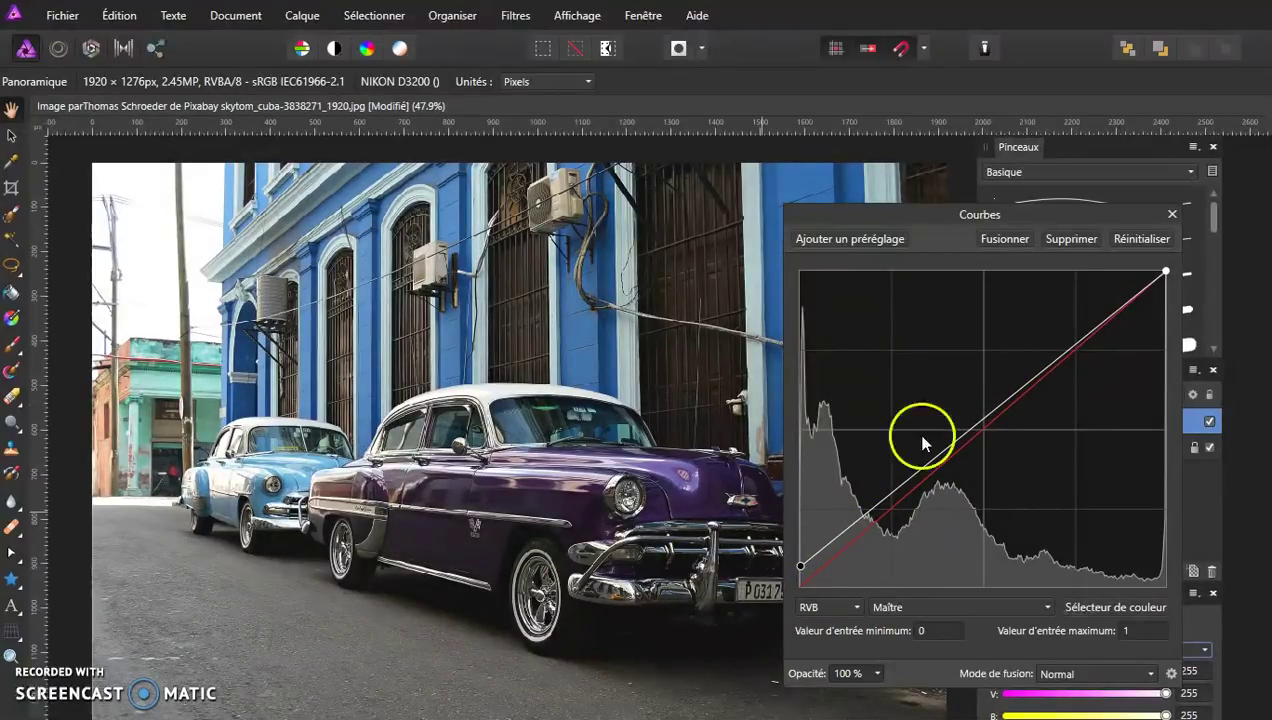
# - Slightly lower the white point of the master curve, fine-tune both endpoints for a faded look, and close the curve settings
pyautogui.click(1164, 272)
pyautogui.moveTo(1170, 275); pyautogui.dragTo(1173, 296)
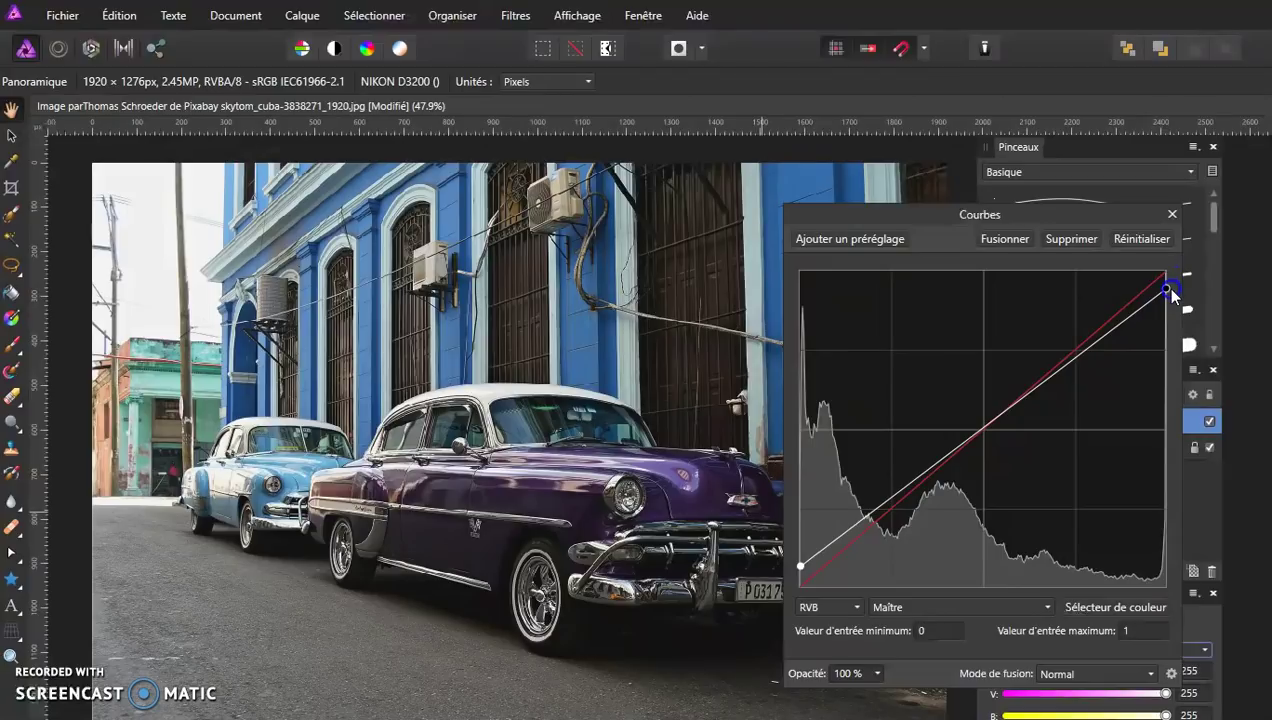
pyautogui.click(1113, 346)
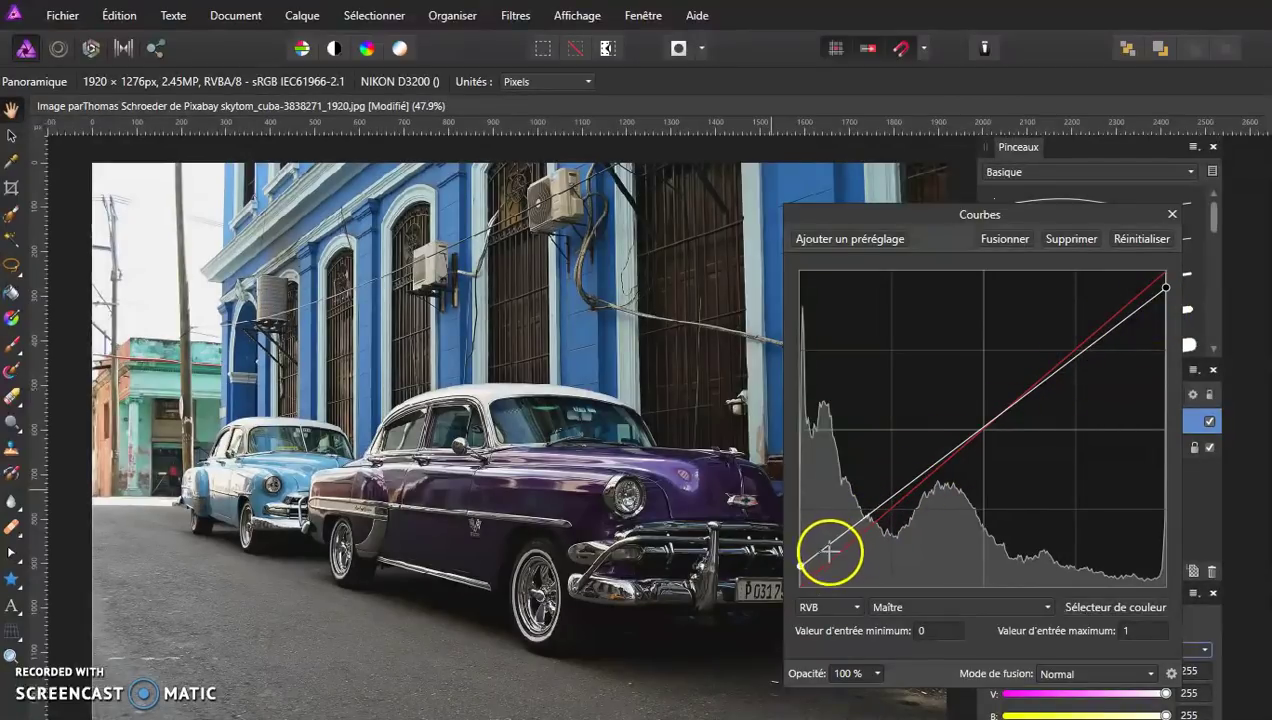
pyautogui.moveTo(1165, 285); pyautogui.dragTo(1162, 289)
pyautogui.moveTo(800, 566); pyautogui.dragTo(801, 560)
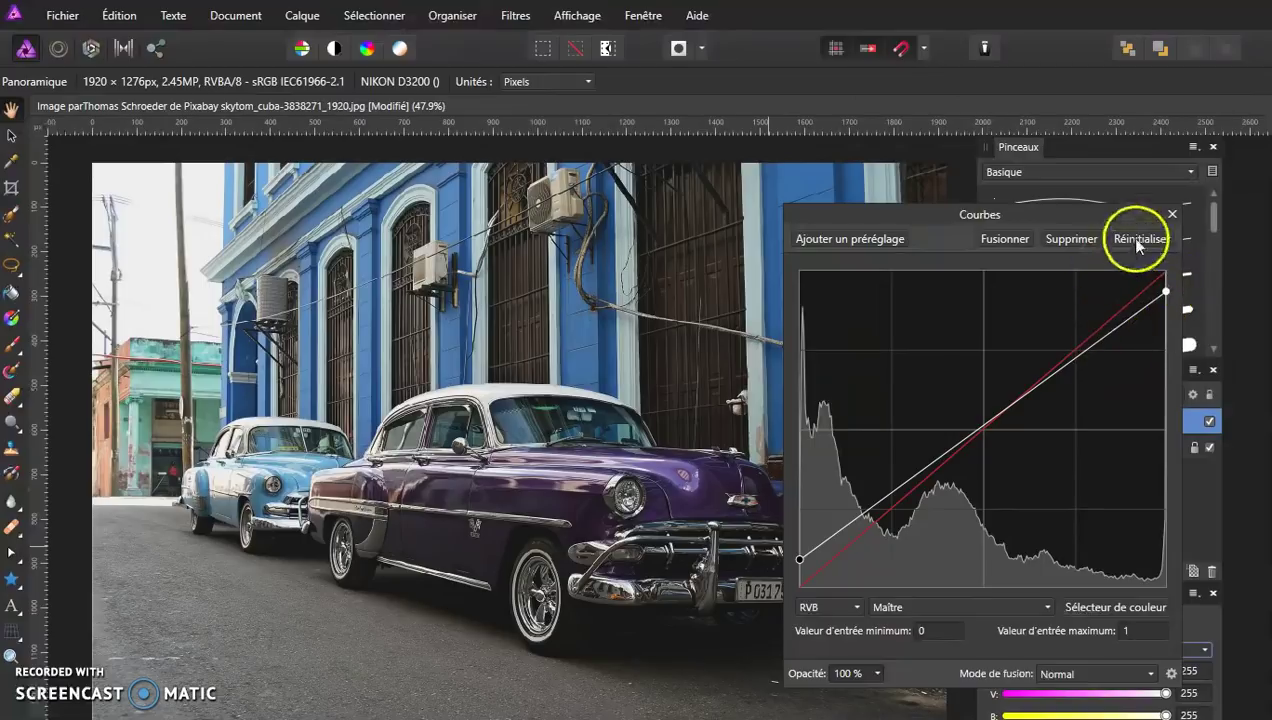
pyautogui.click(1172, 214)
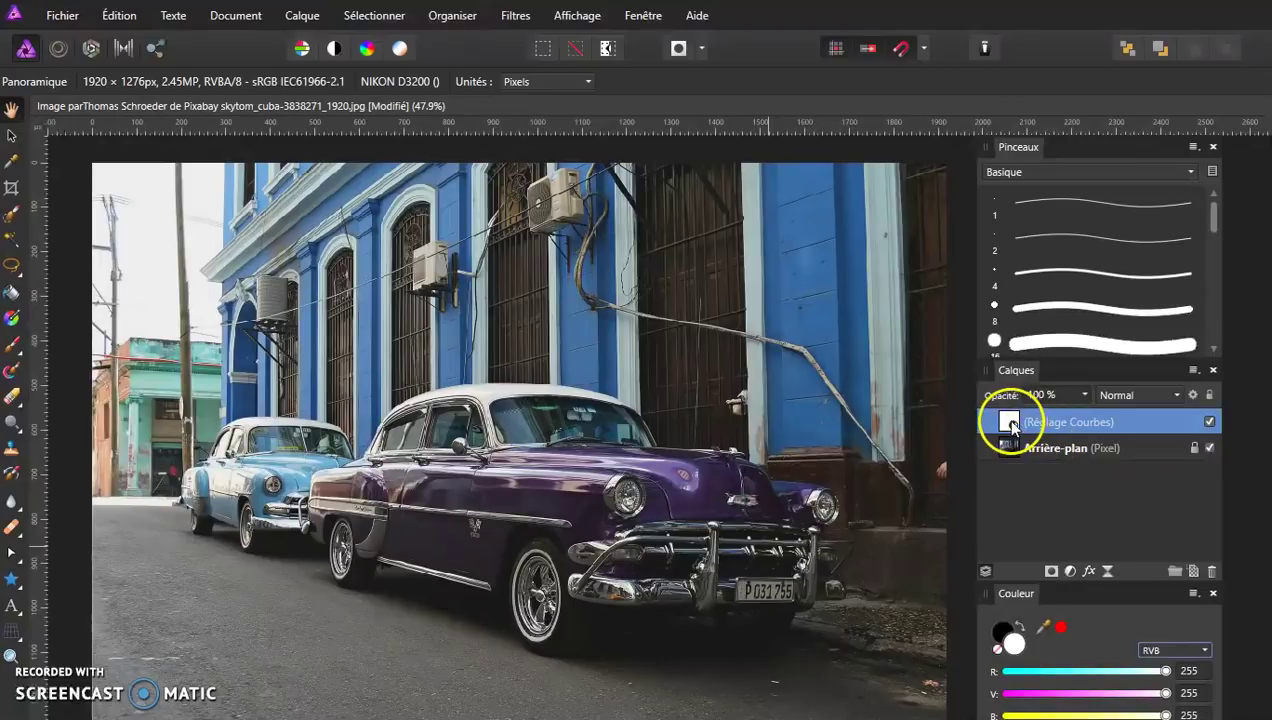
# - Nest the Courbes adjustment inside the Arrière-plan layer and expand that layer
pyautogui.moveTo(1003, 422); pyautogui.dragTo(1030, 464)
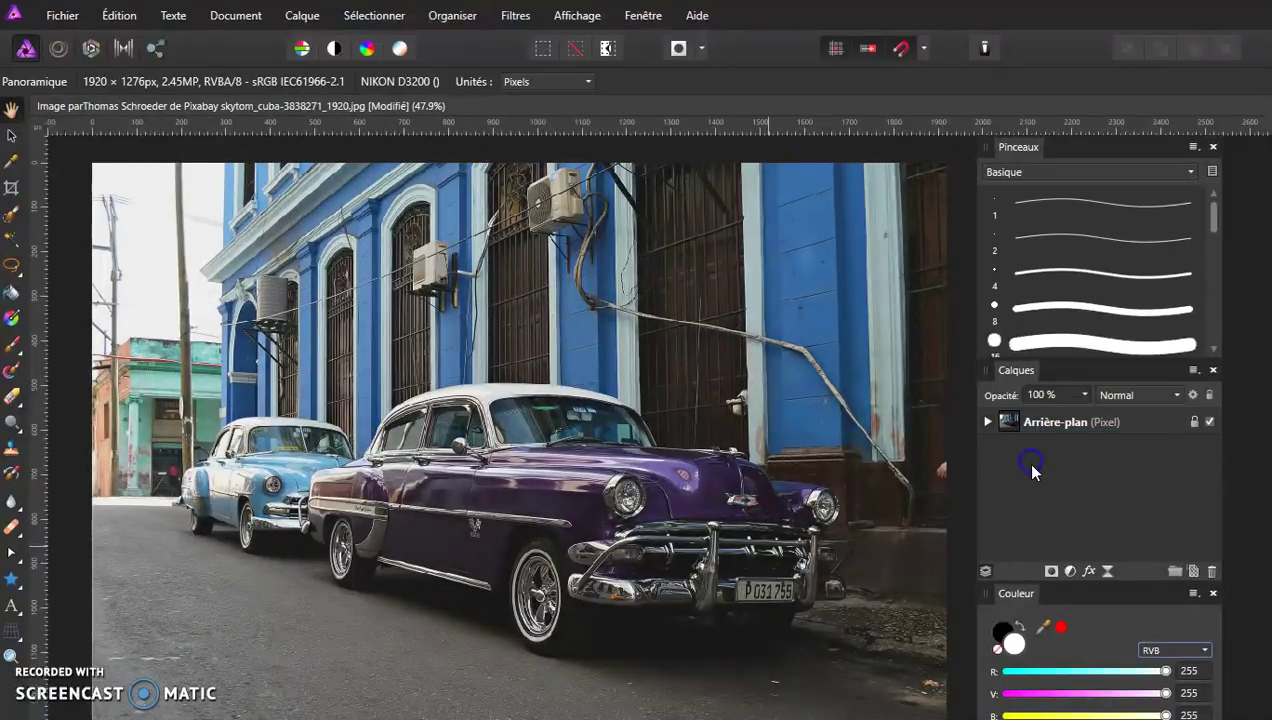
pyautogui.click(987, 421)
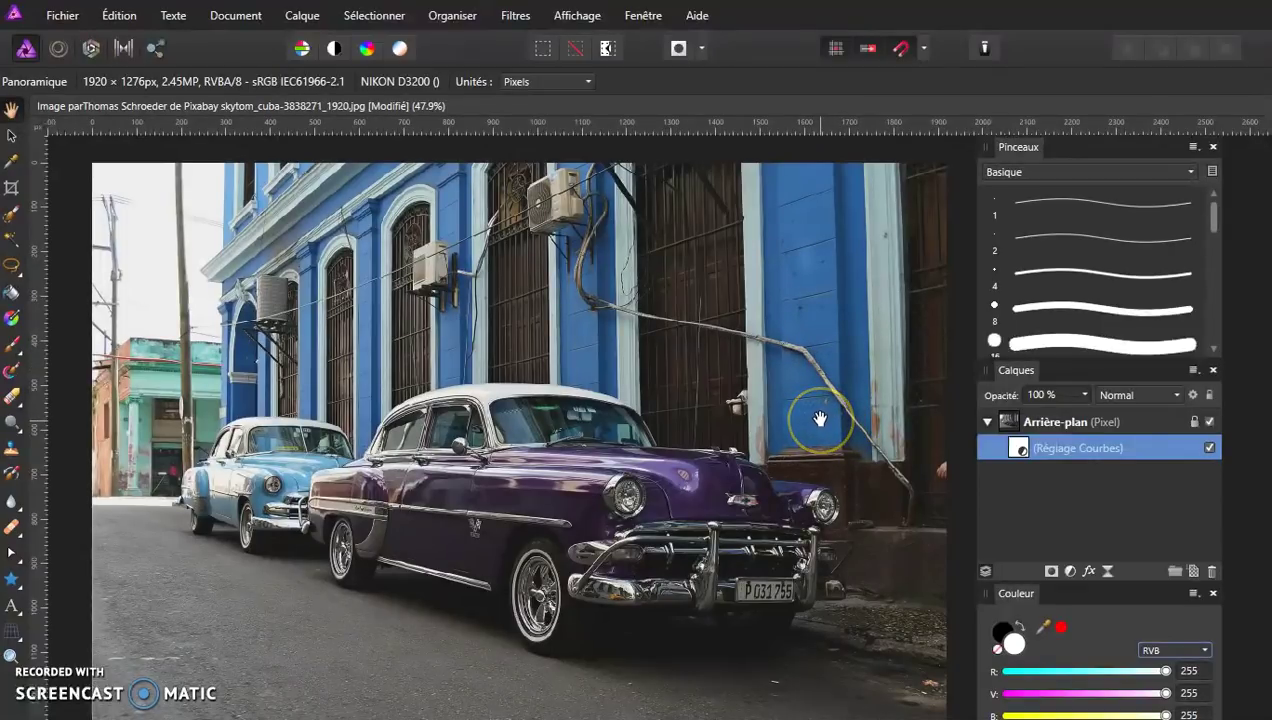
# - Add a Correction sélective adjustment and, for the Cyans, set Cyan to -52 % and Noir to -75 %
pyautogui.click(1071, 572)
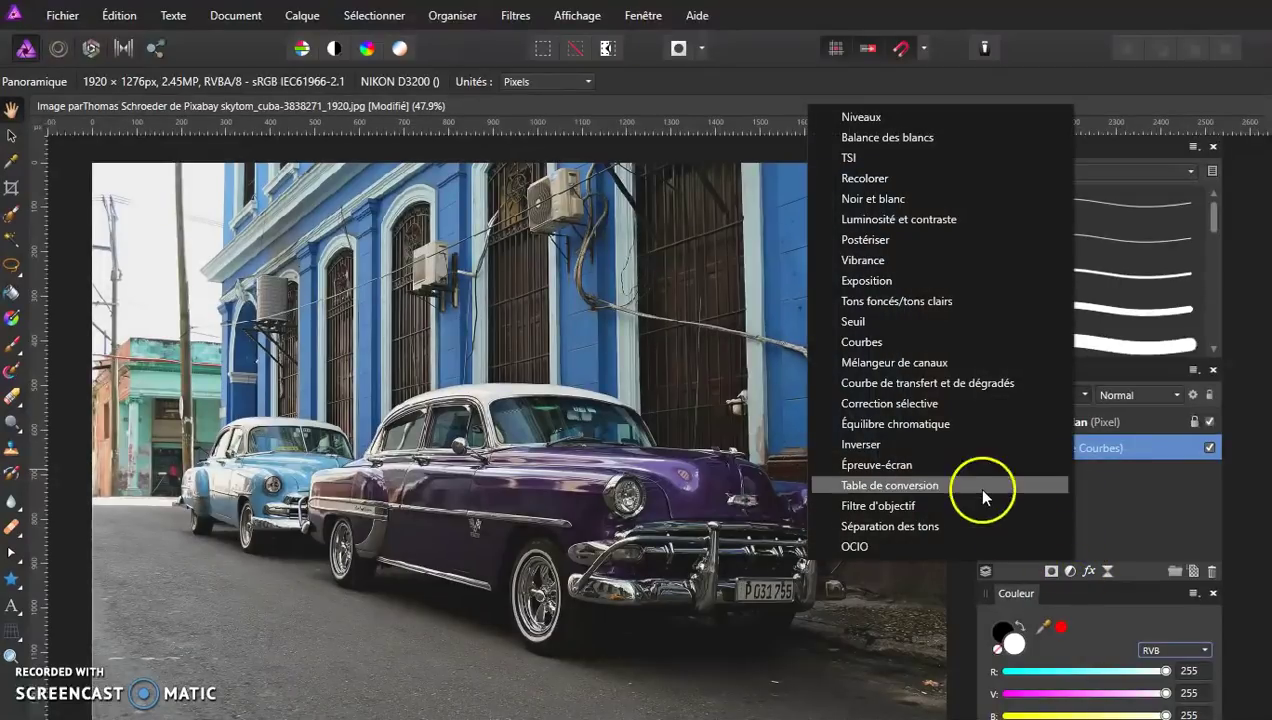
pyautogui.click(922, 402)
pyautogui.click(911, 376)
pyautogui.moveTo(911, 383); pyautogui.dragTo(836, 238)
pyautogui.click(802, 315)
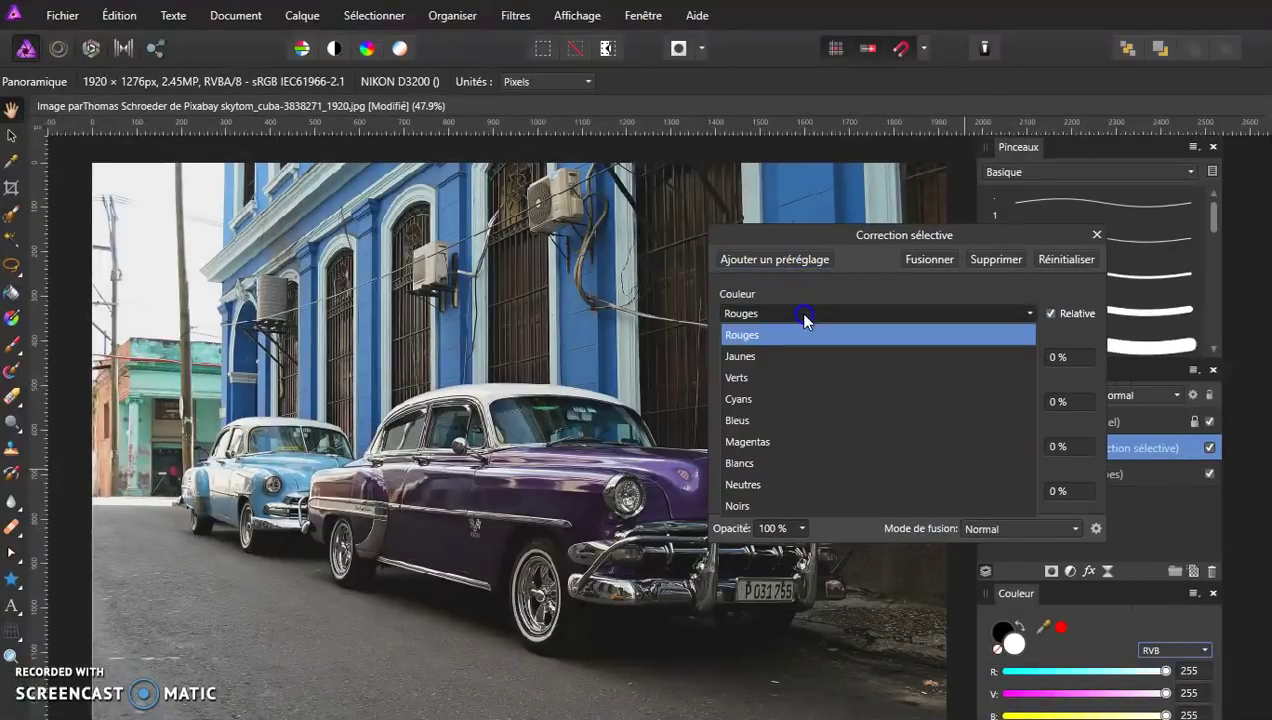
pyautogui.moveTo(802, 318); pyautogui.dragTo(740, 401)
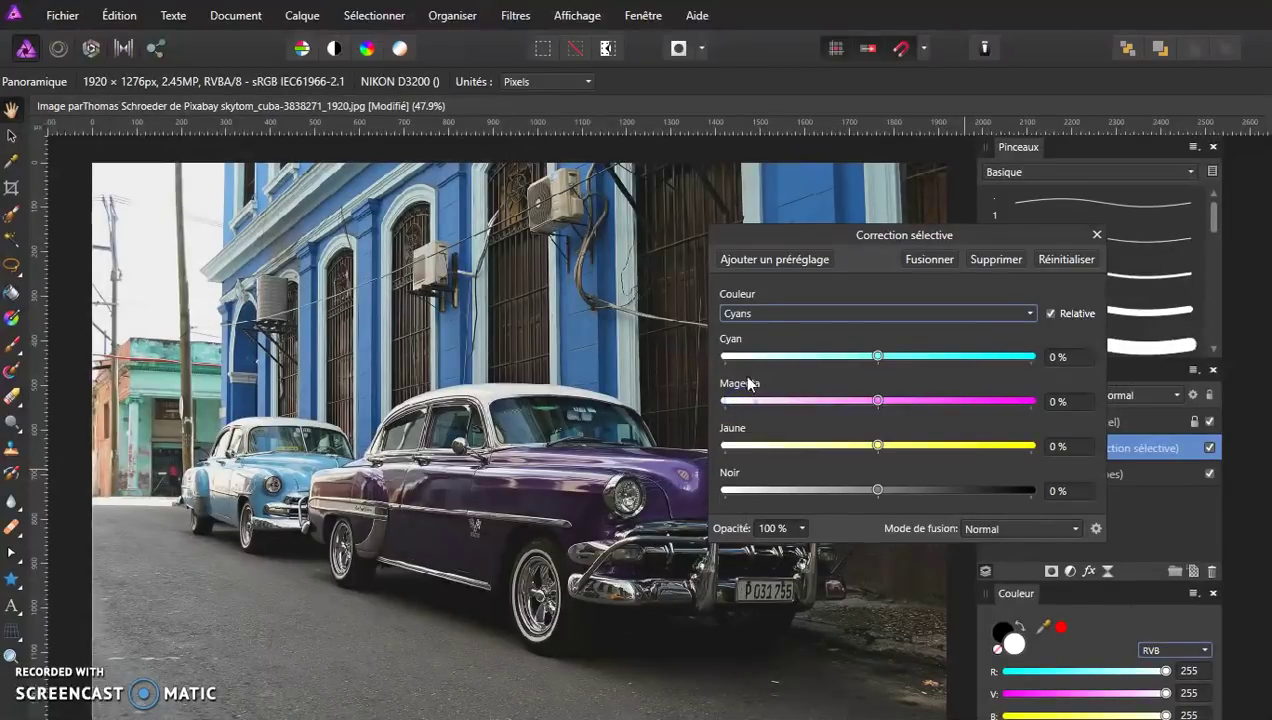
pyautogui.moveTo(874, 354); pyautogui.dragTo(866, 358)
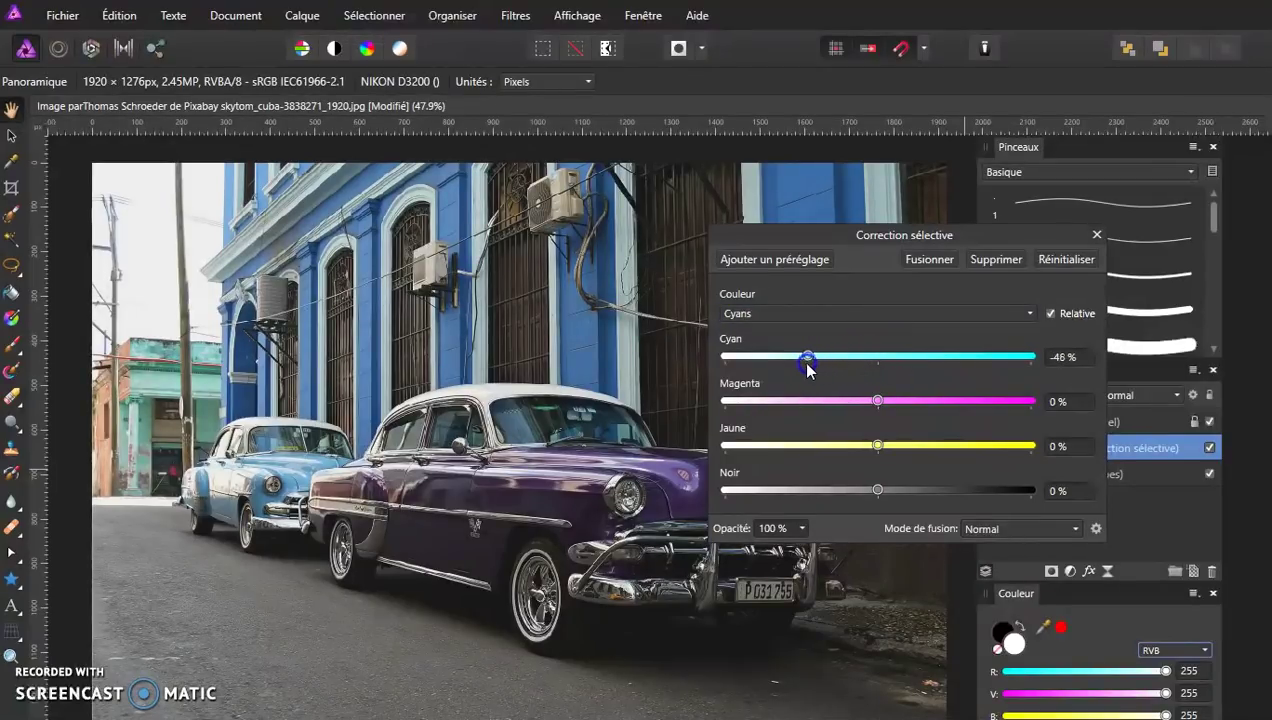
pyautogui.moveTo(878, 493); pyautogui.dragTo(758, 490)
pyautogui.moveTo(800, 236); pyautogui.dragTo(912, 302)
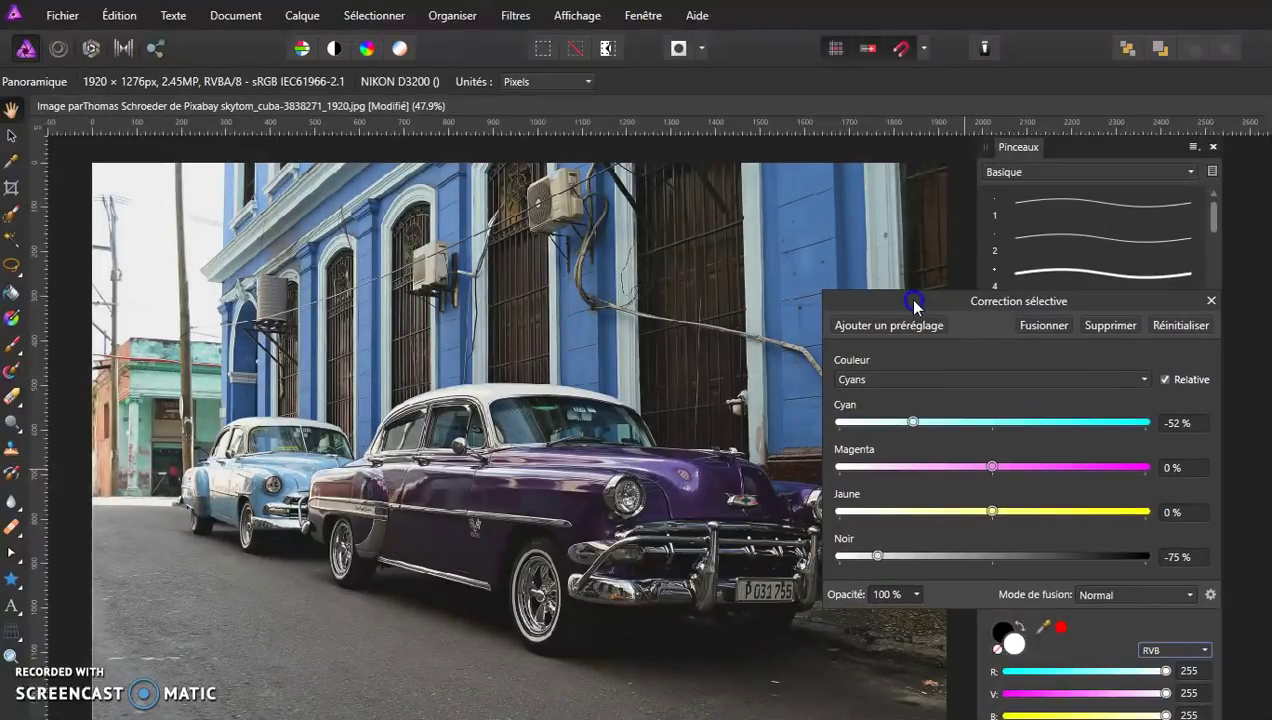
pyautogui.click(1211, 300)
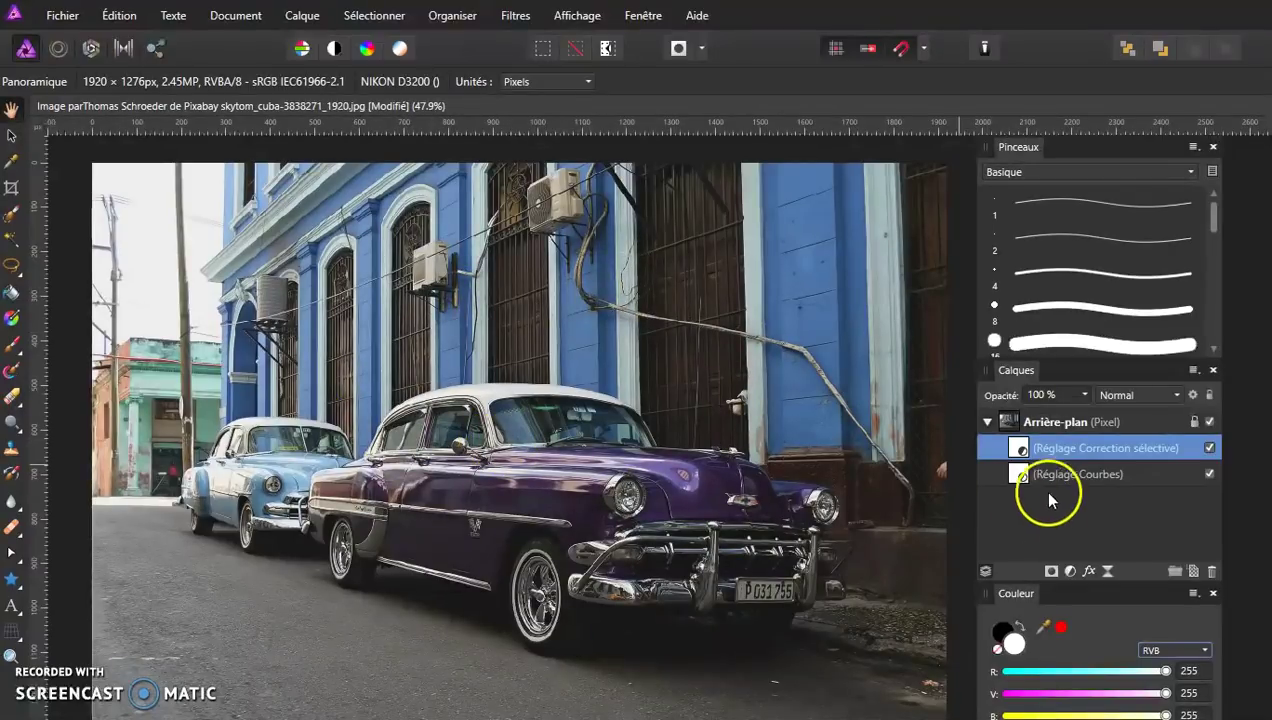
# - Reopen the Correction sélective adjustment to review its settings, and close it
pyautogui.click(1067, 452)
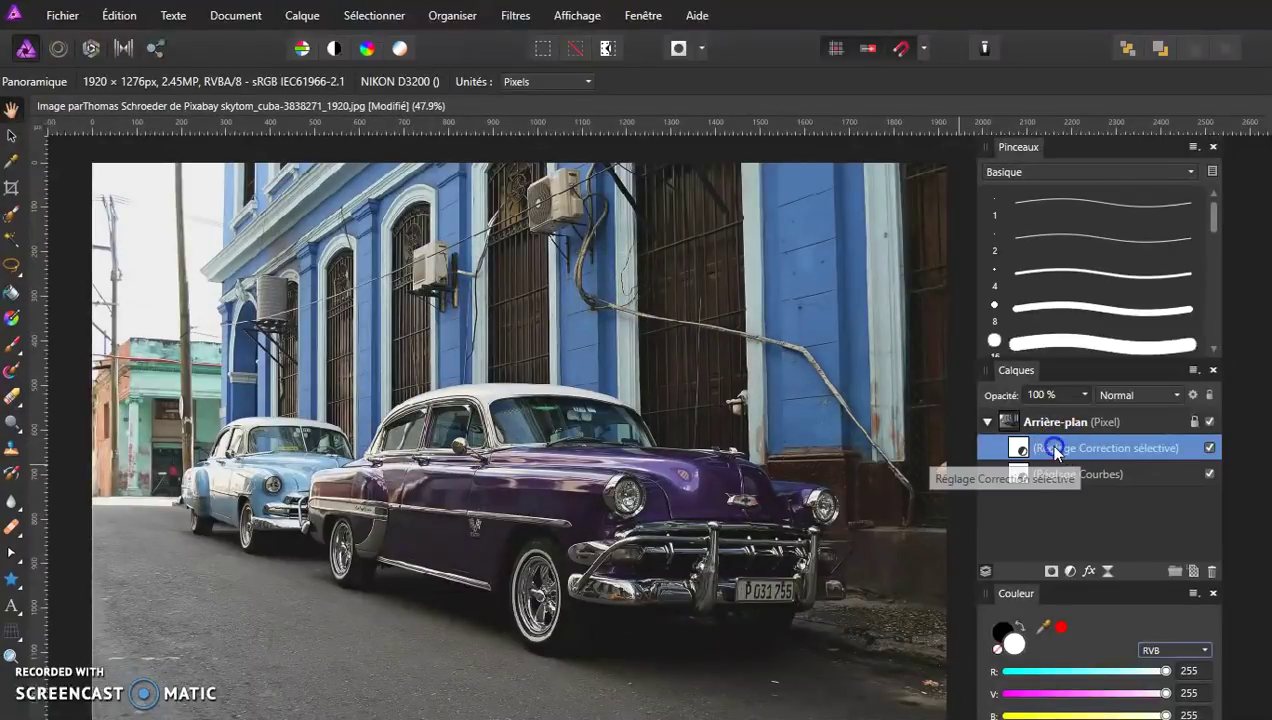
pyautogui.doubleClick(1018, 448)
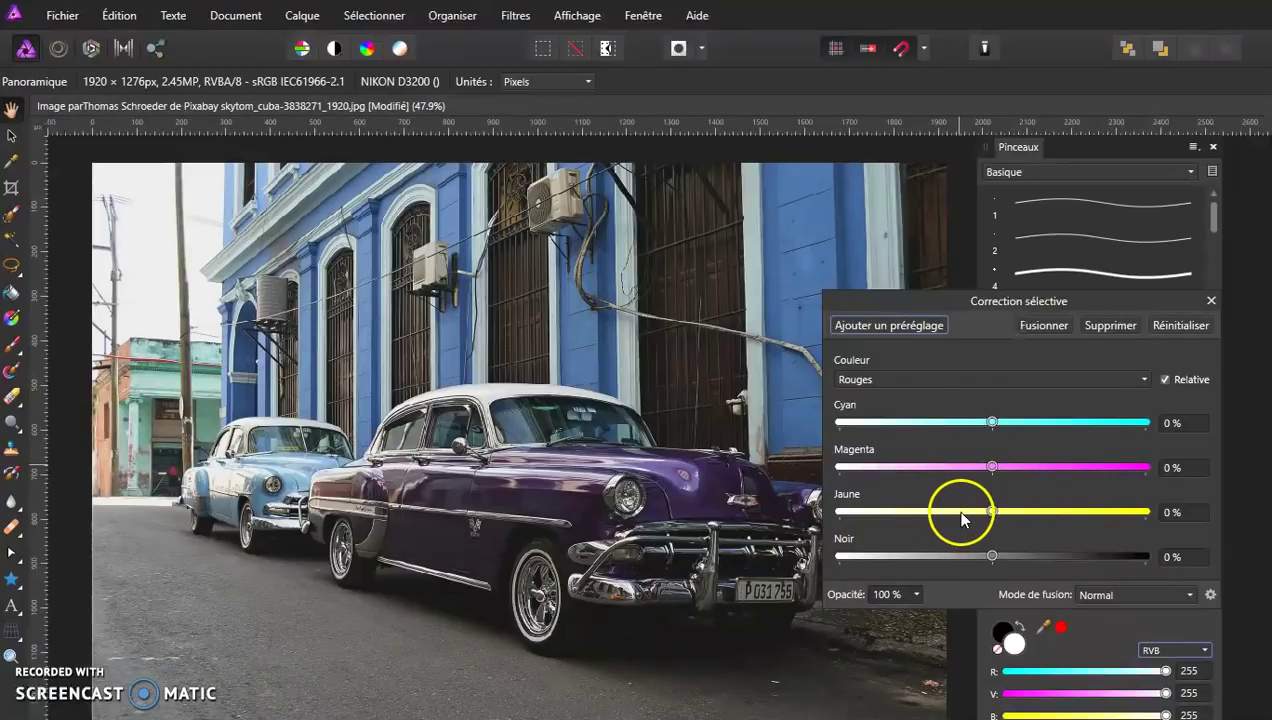
pyautogui.click(1208, 300)
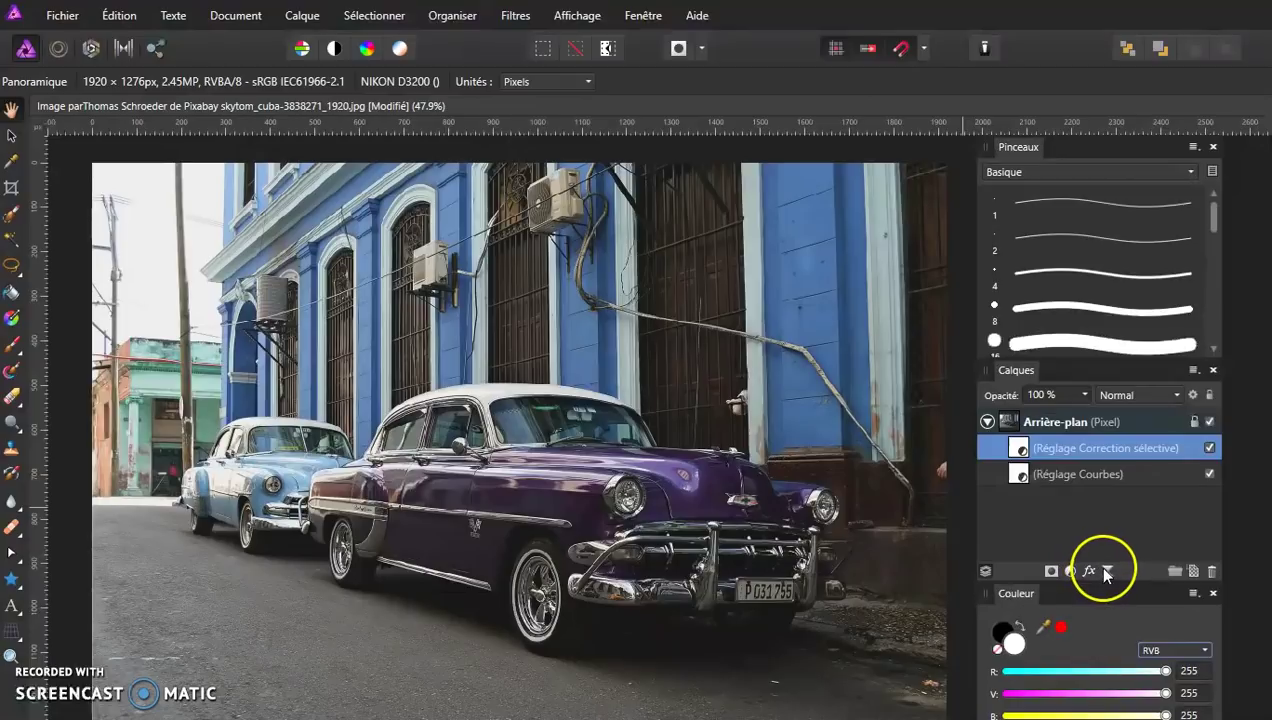
# - Apply the live filter Ajouter du bruit to the Arrière-plan layer, with Monochrome off and the intensity at 35 %
pyautogui.click(1078, 424)
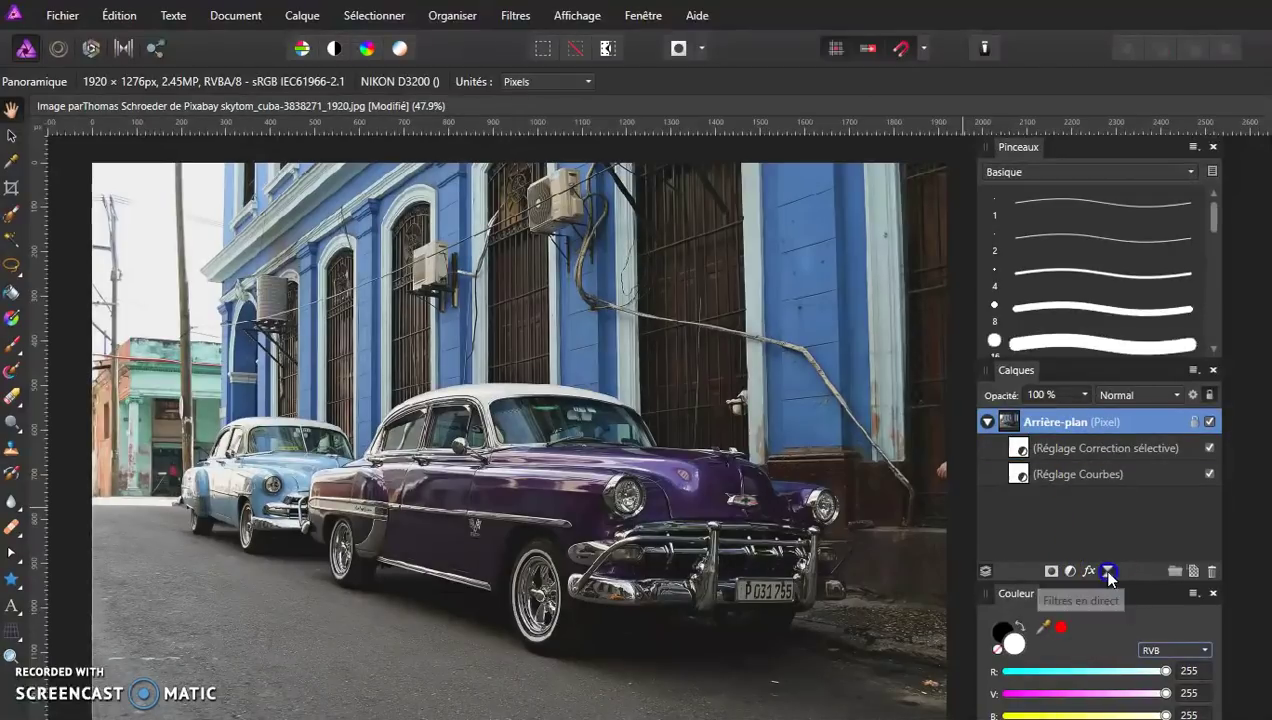
pyautogui.click(1107, 571)
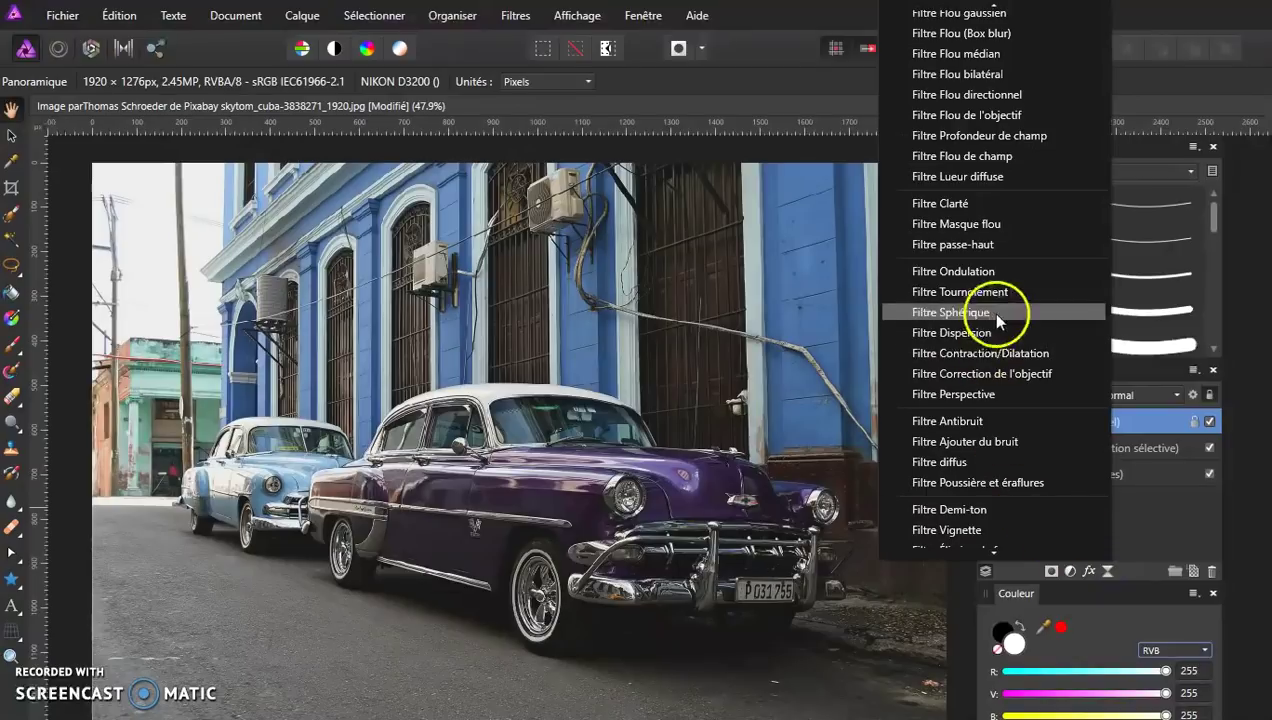
pyautogui.click(977, 443)
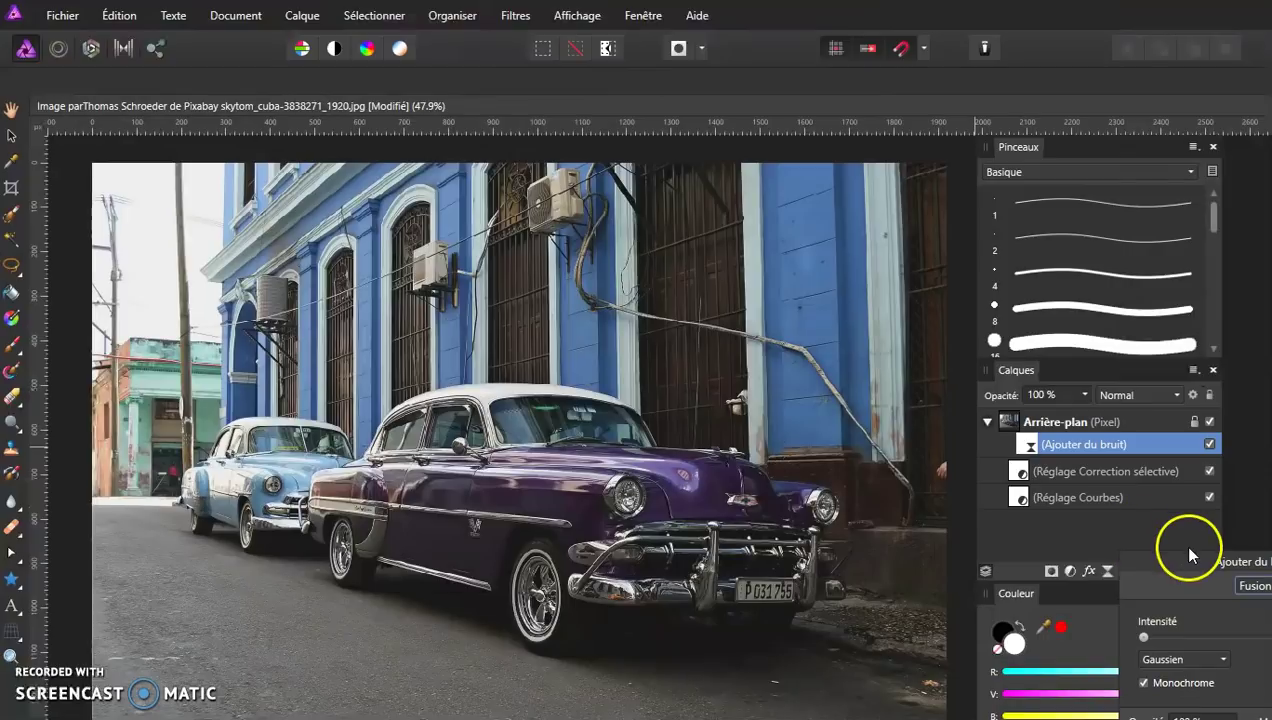
pyautogui.moveTo(1181, 565); pyautogui.dragTo(817, 425)
pyautogui.moveTo(780, 496); pyautogui.dragTo(851, 503)
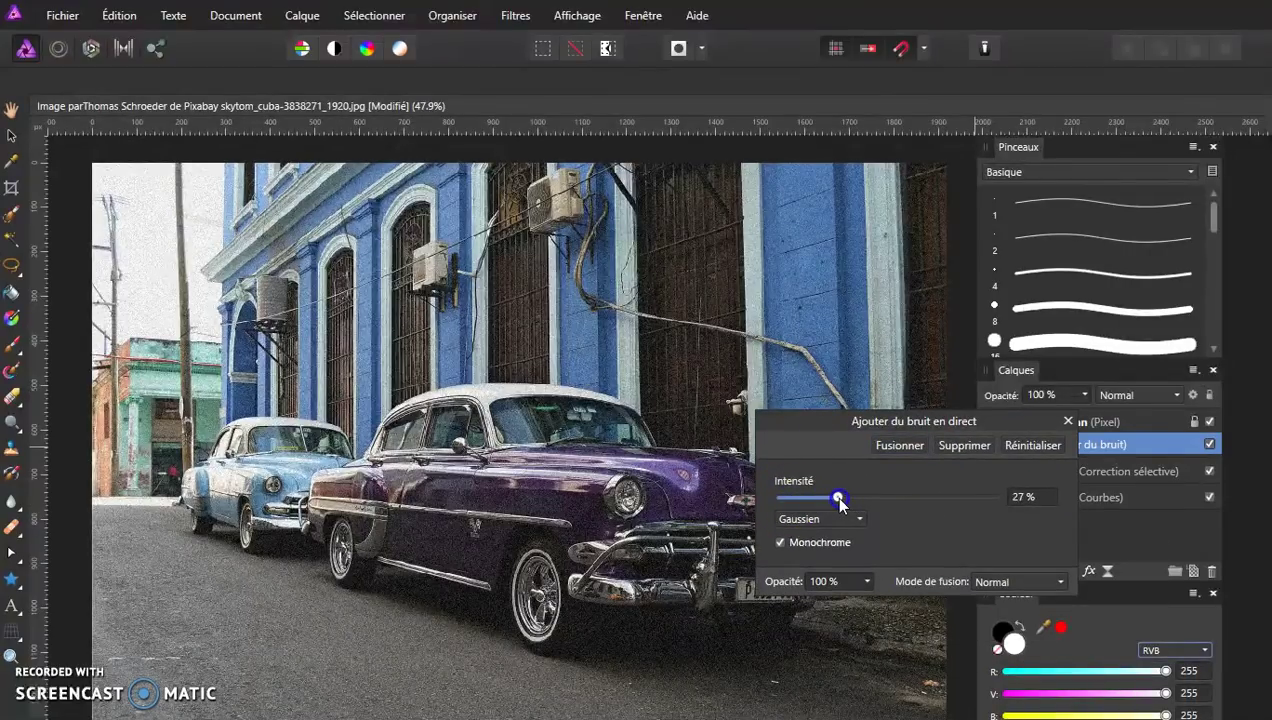
pyautogui.click(781, 543)
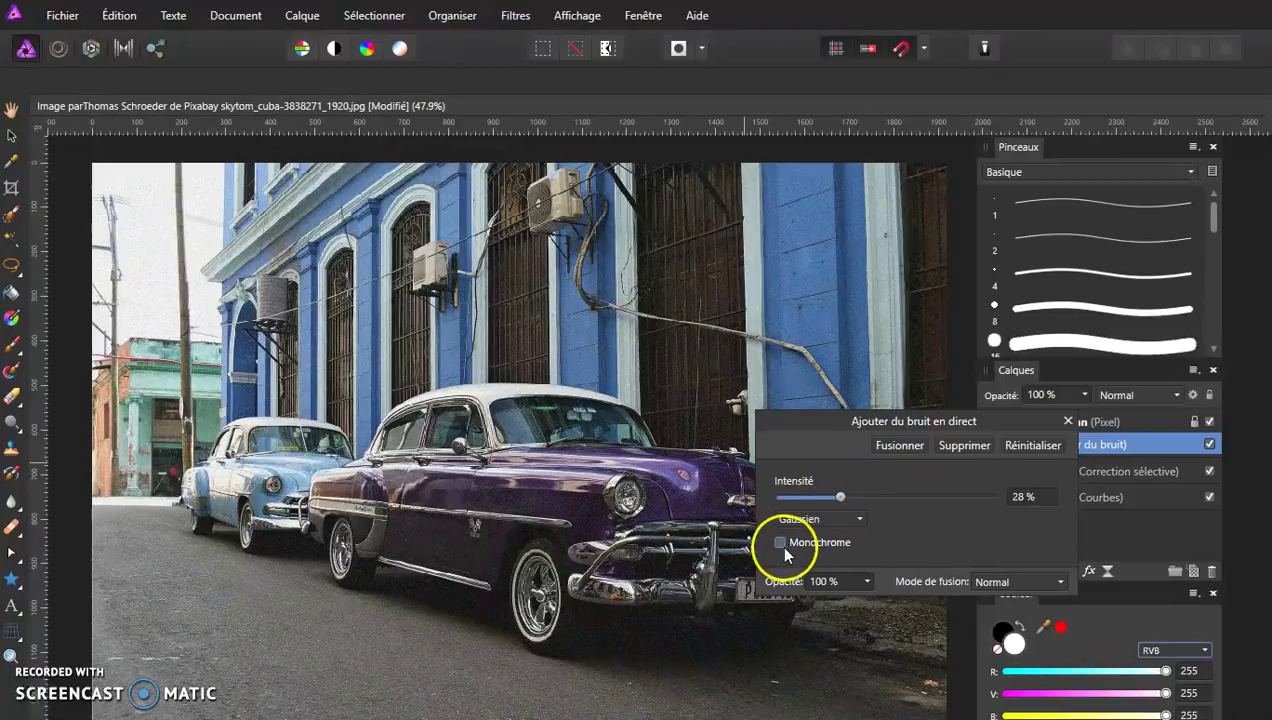
pyautogui.moveTo(841, 496); pyautogui.dragTo(854, 498)
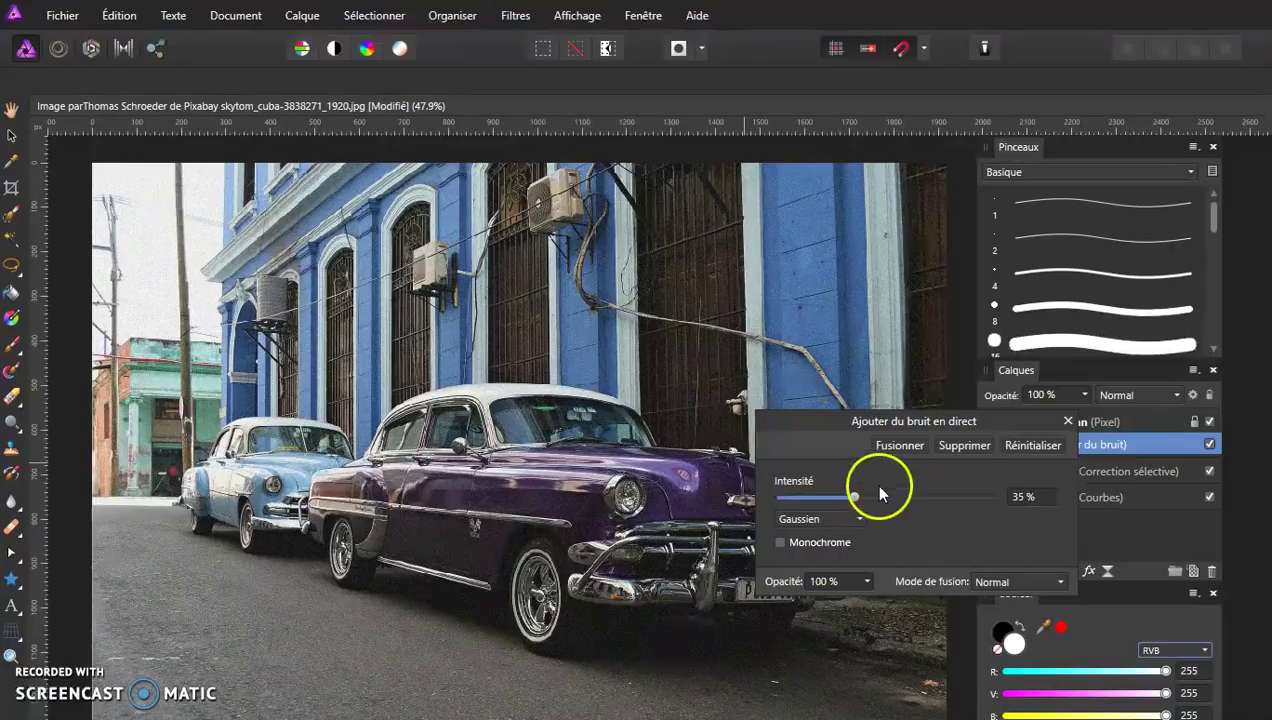
pyautogui.click(1067, 421)
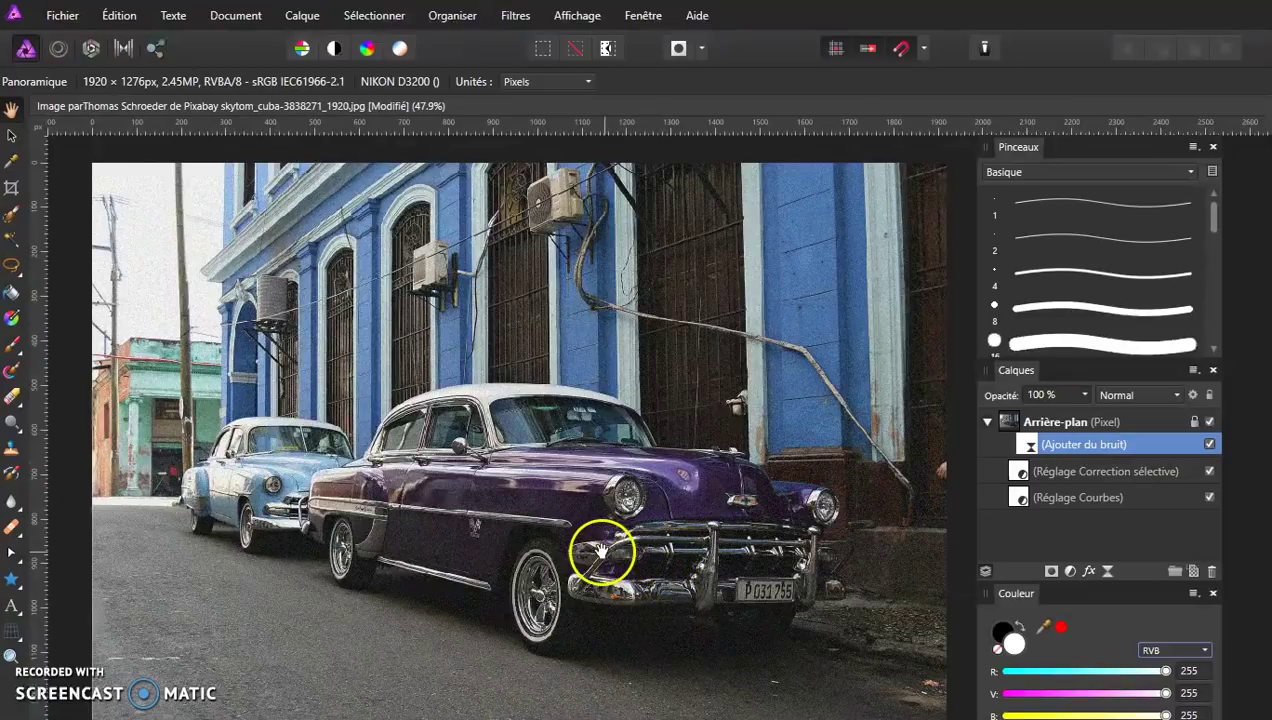
# - Edit the Courbes adjustment by pulling the middle of the Bleu channel's curve slightly down, and close its settings
pyautogui.click(1052, 421)
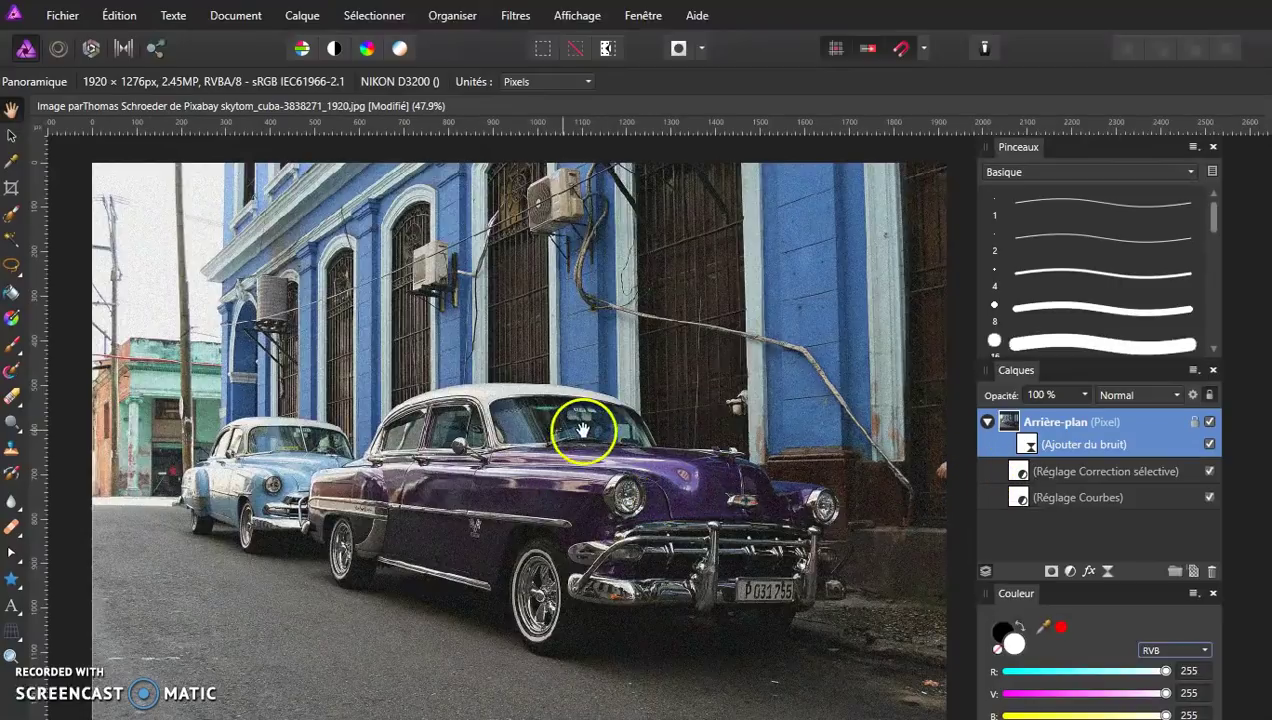
pyautogui.doubleClick(1020, 497)
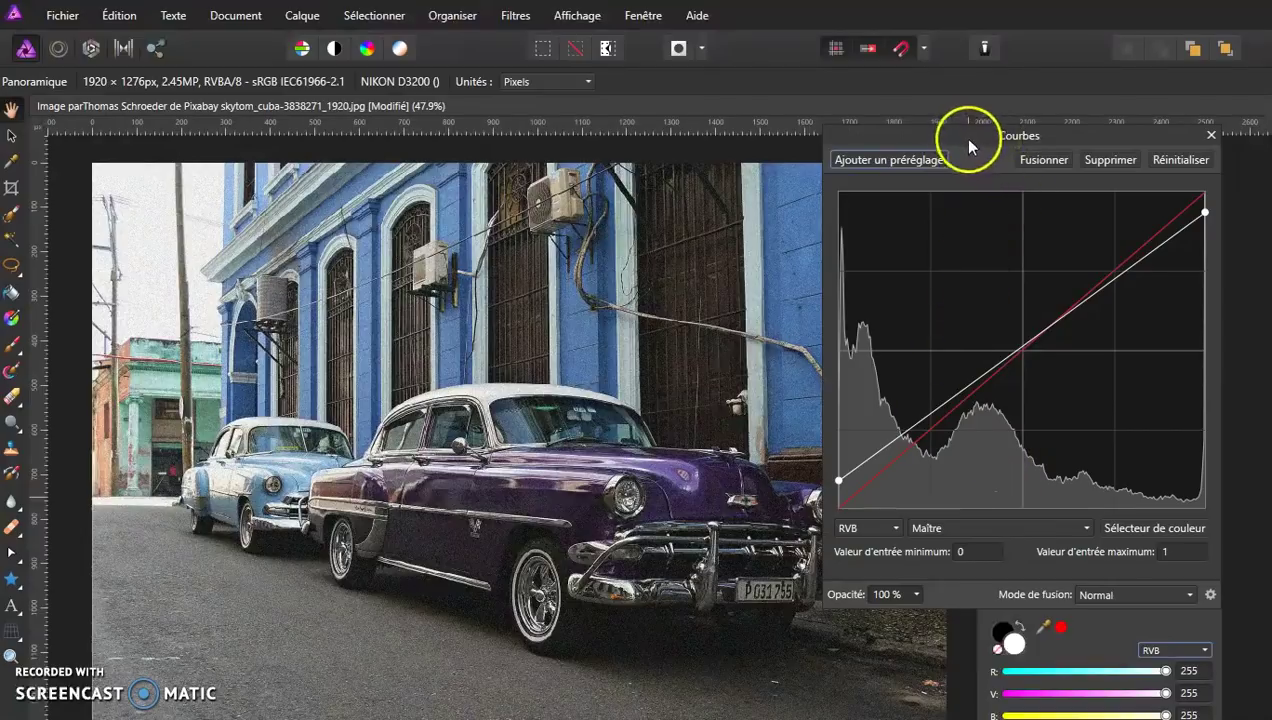
pyautogui.moveTo(965, 142); pyautogui.dragTo(890, 150)
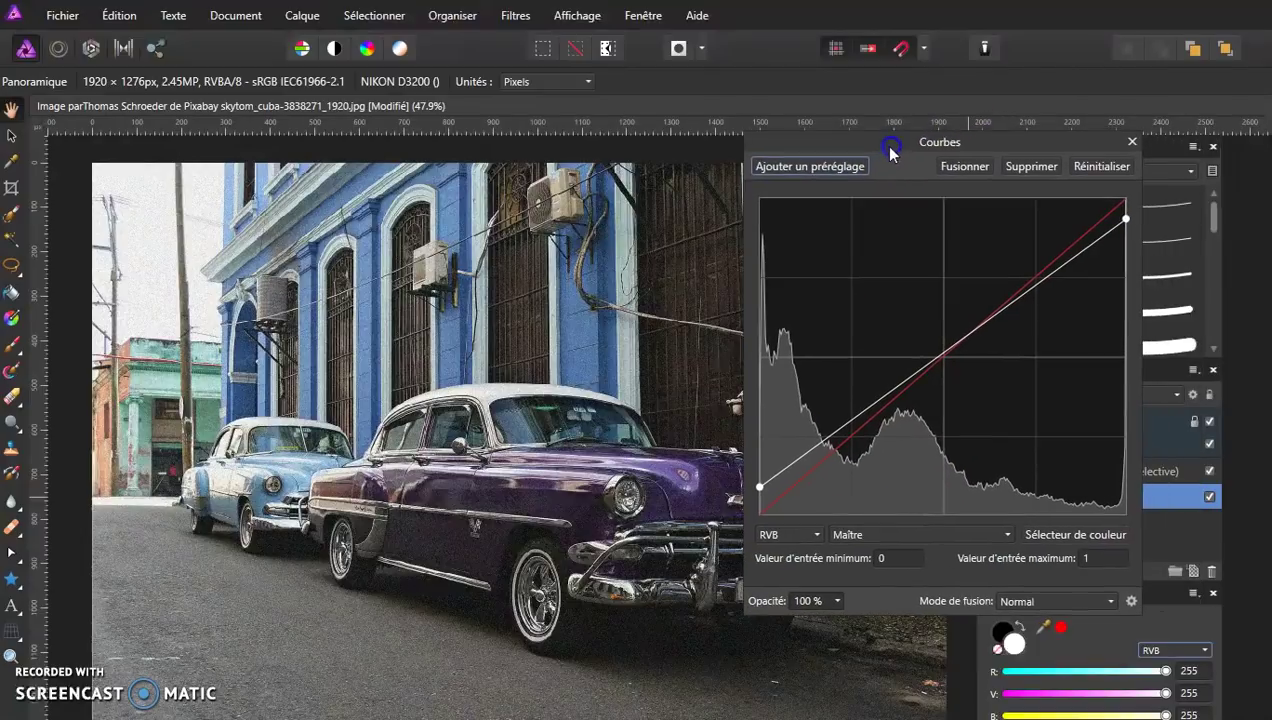
pyautogui.click(852, 534)
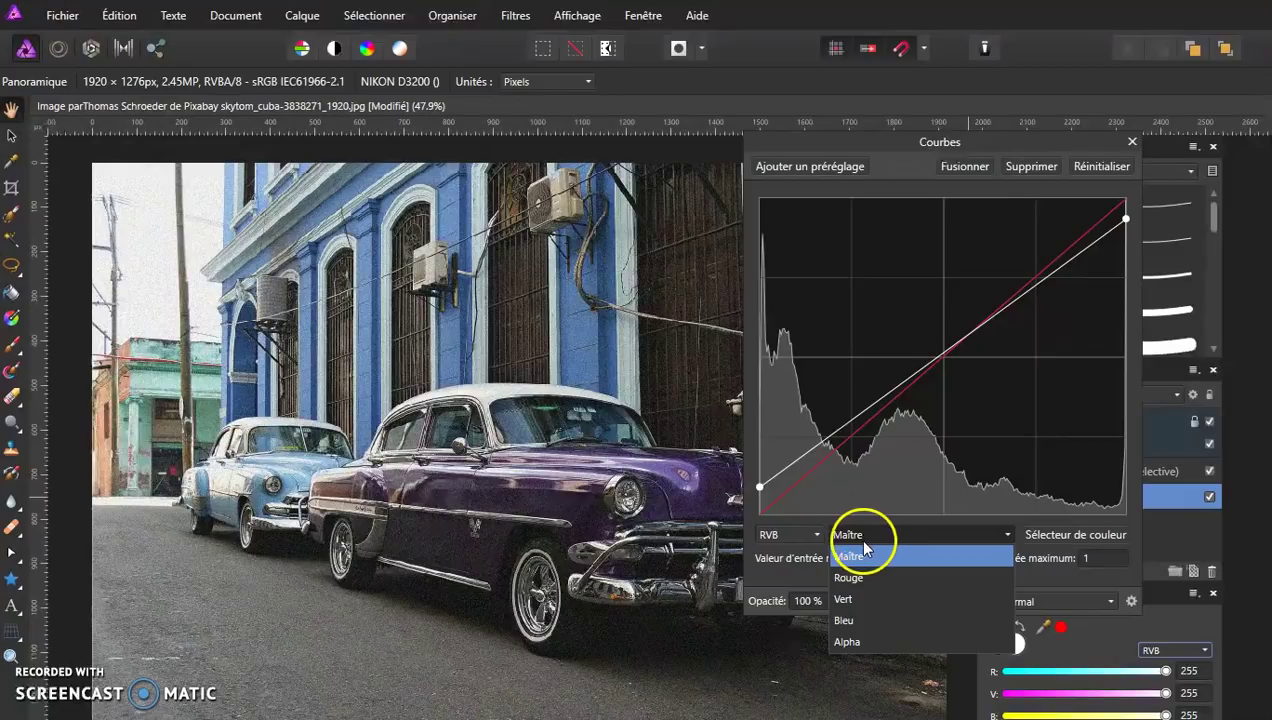
pyautogui.click(864, 626)
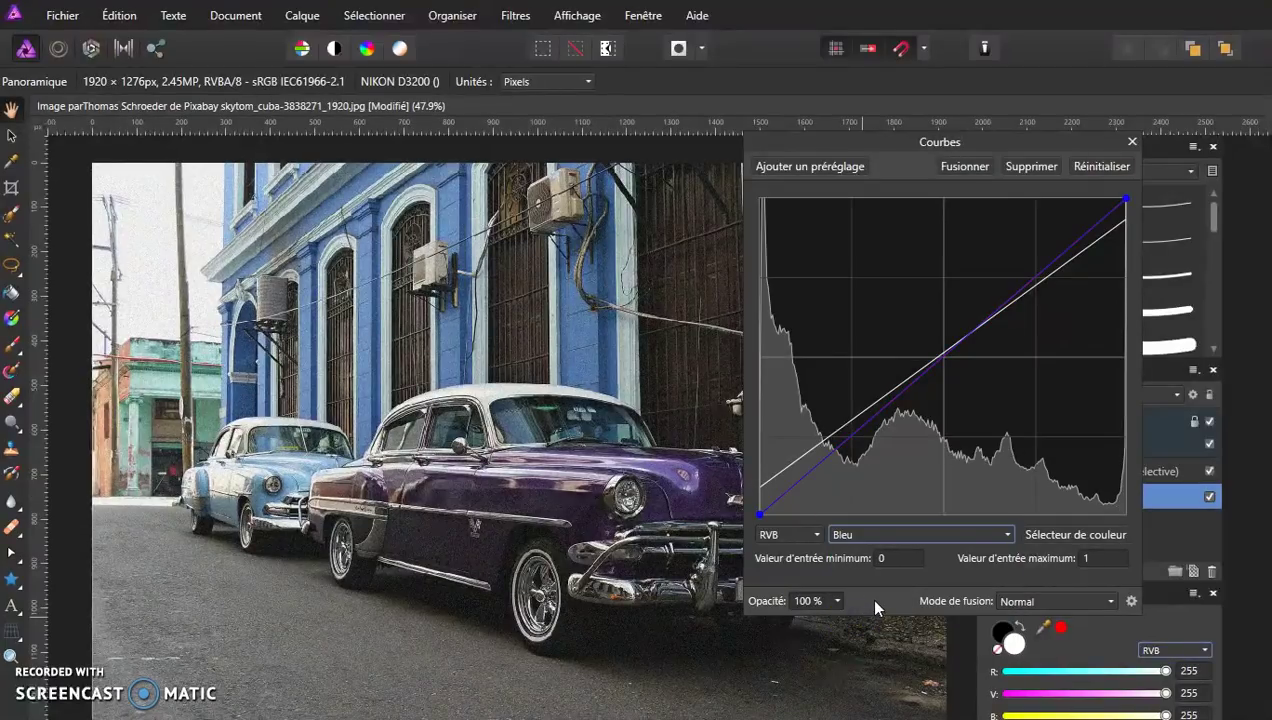
pyautogui.click(945, 354)
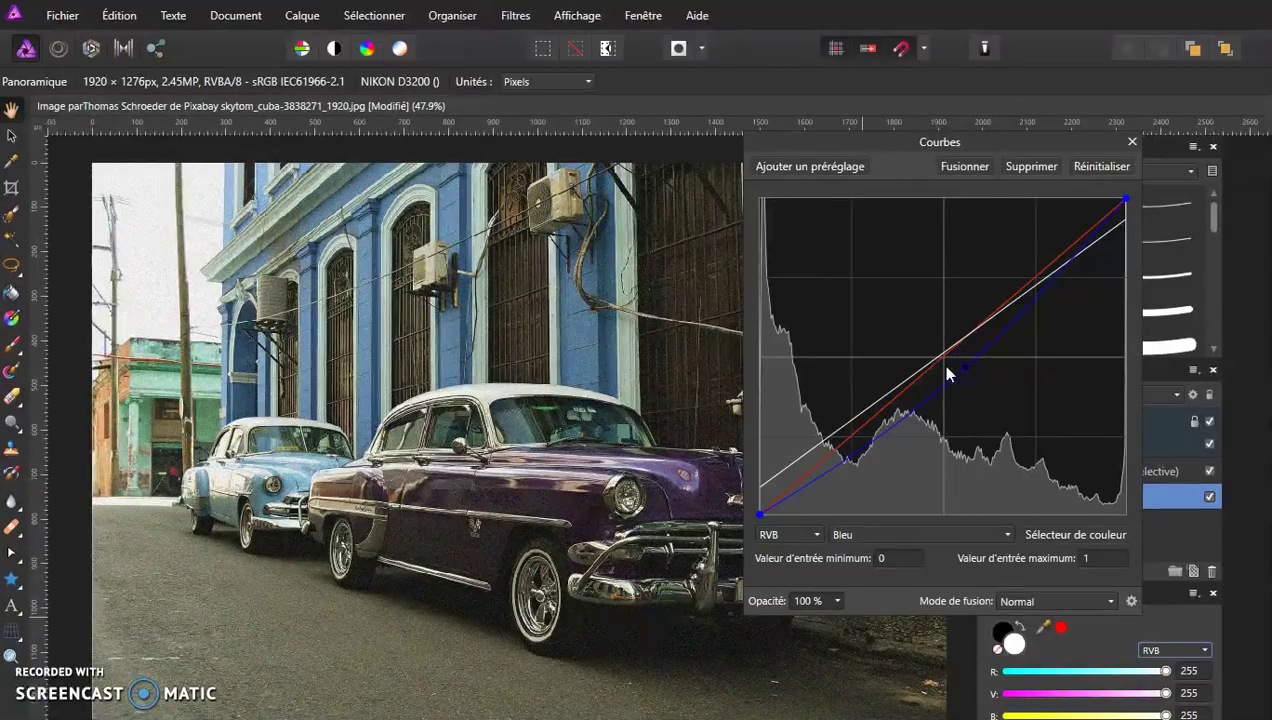
pyautogui.click(1131, 141)
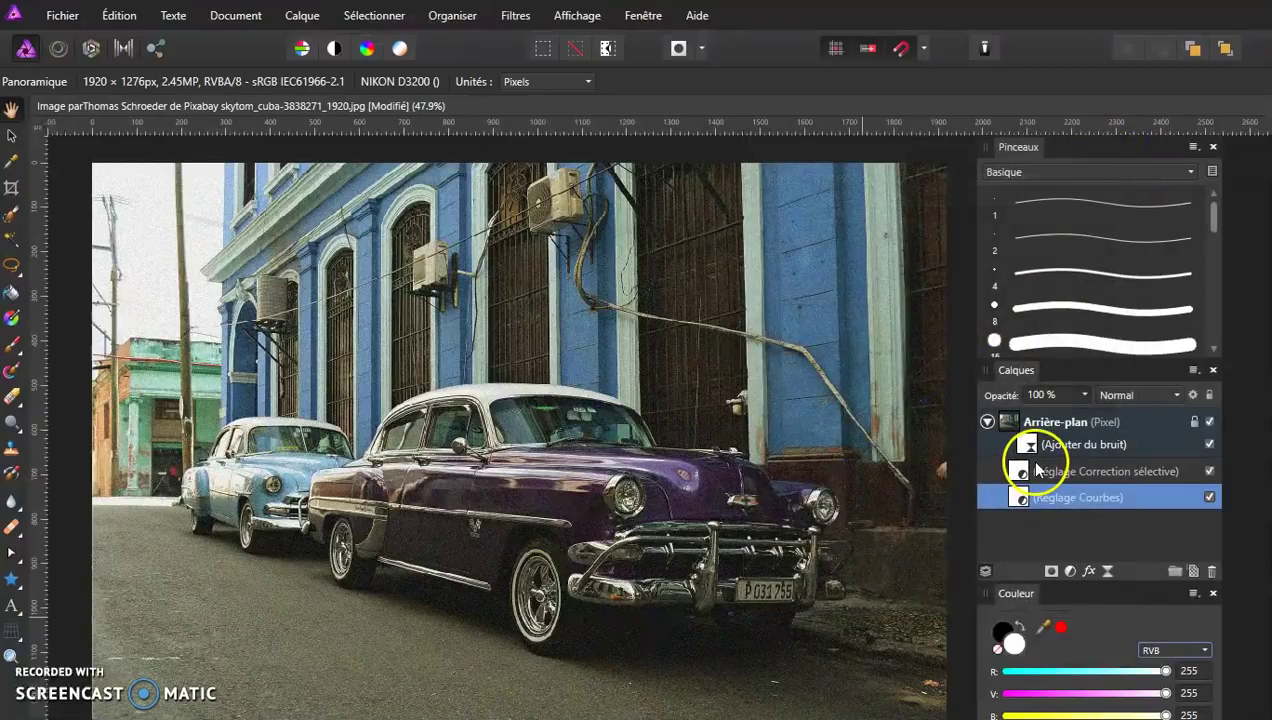
# - Add a mask to the Arrière-plan layer
pyautogui.click(1045, 424)
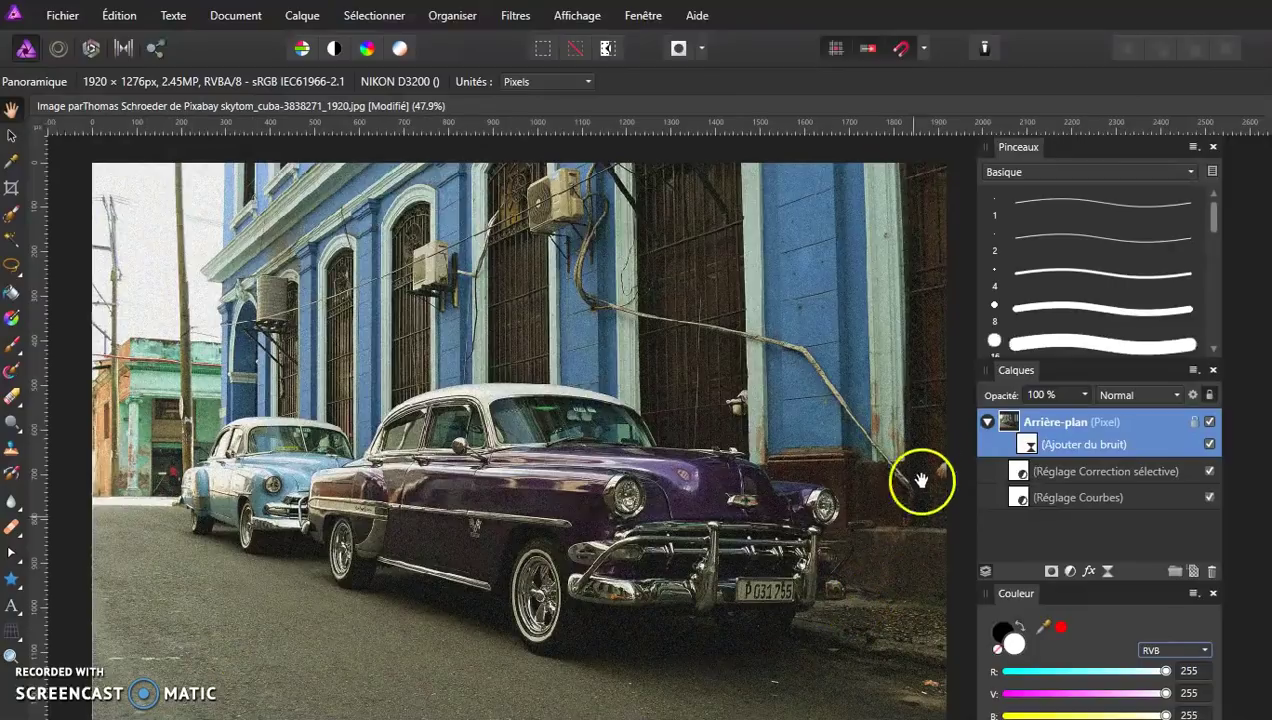
pyautogui.doubleClick(1055, 422)
pyautogui.click(1006, 424)
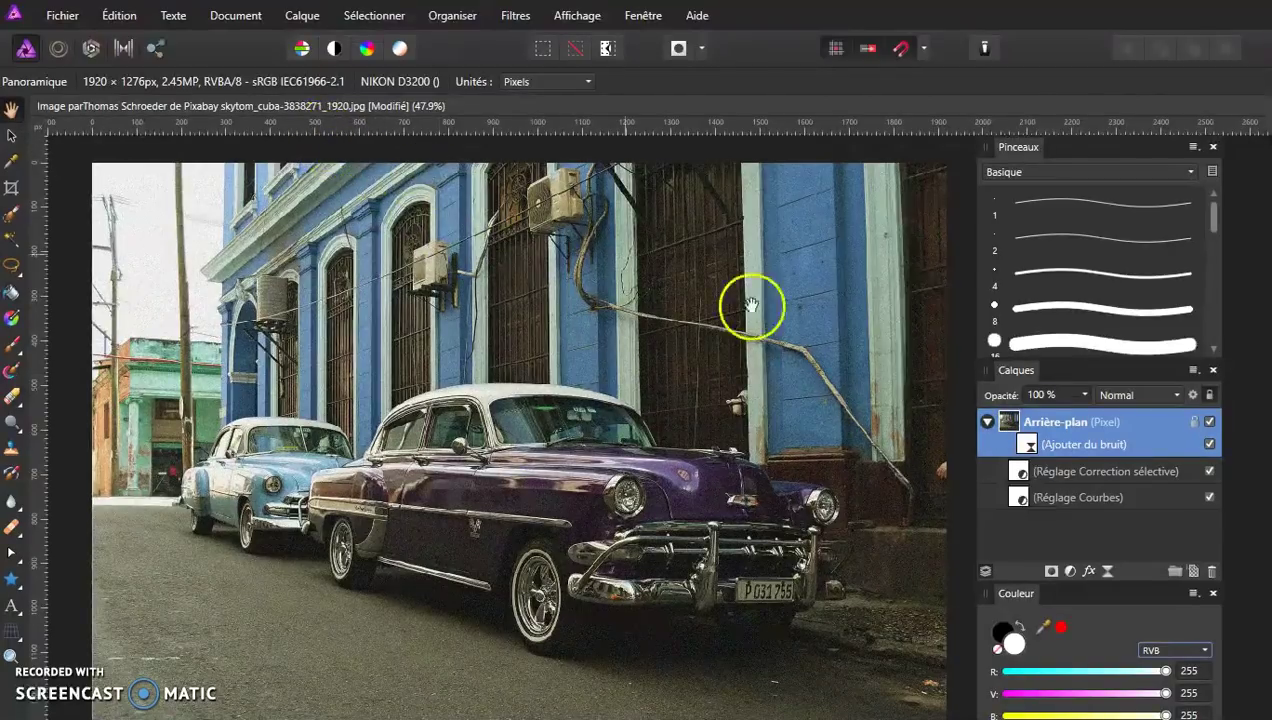
pyautogui.click(1050, 572)
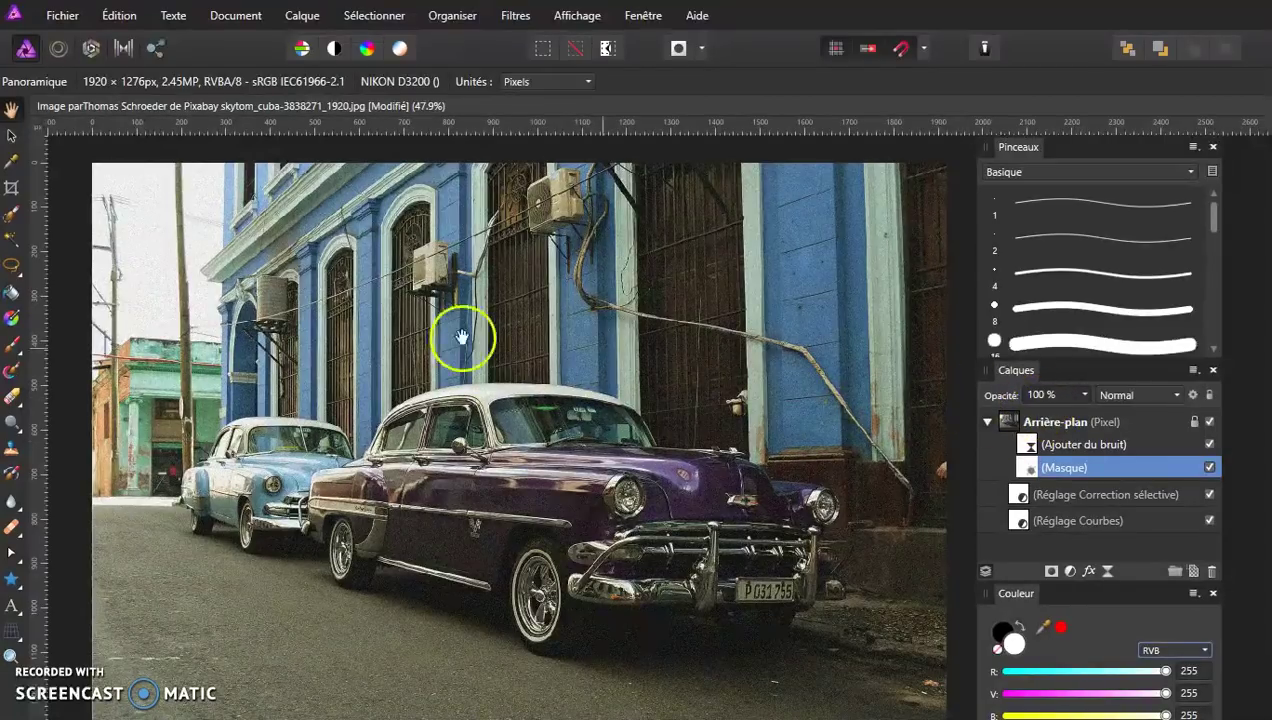
# - Apply a gradient fill of type Radial to the Arrière-plan layer's mask
pyautogui.click(12, 320)
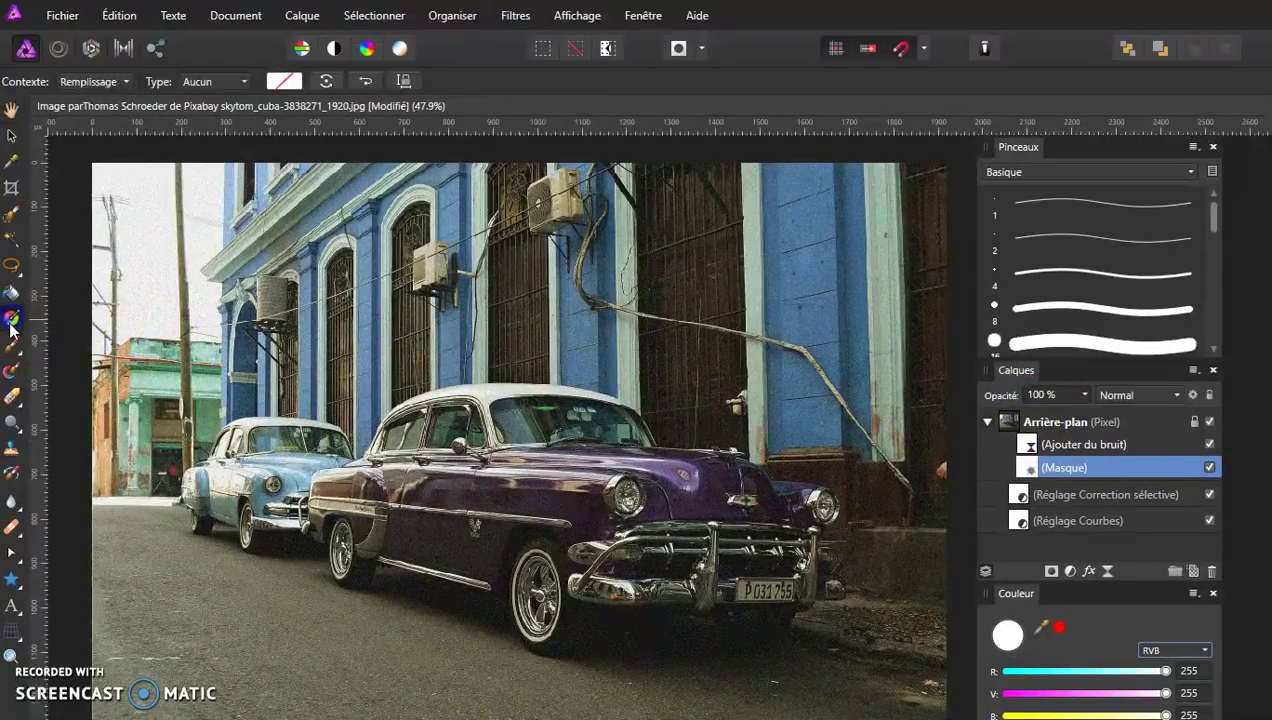
pyautogui.click(212, 81)
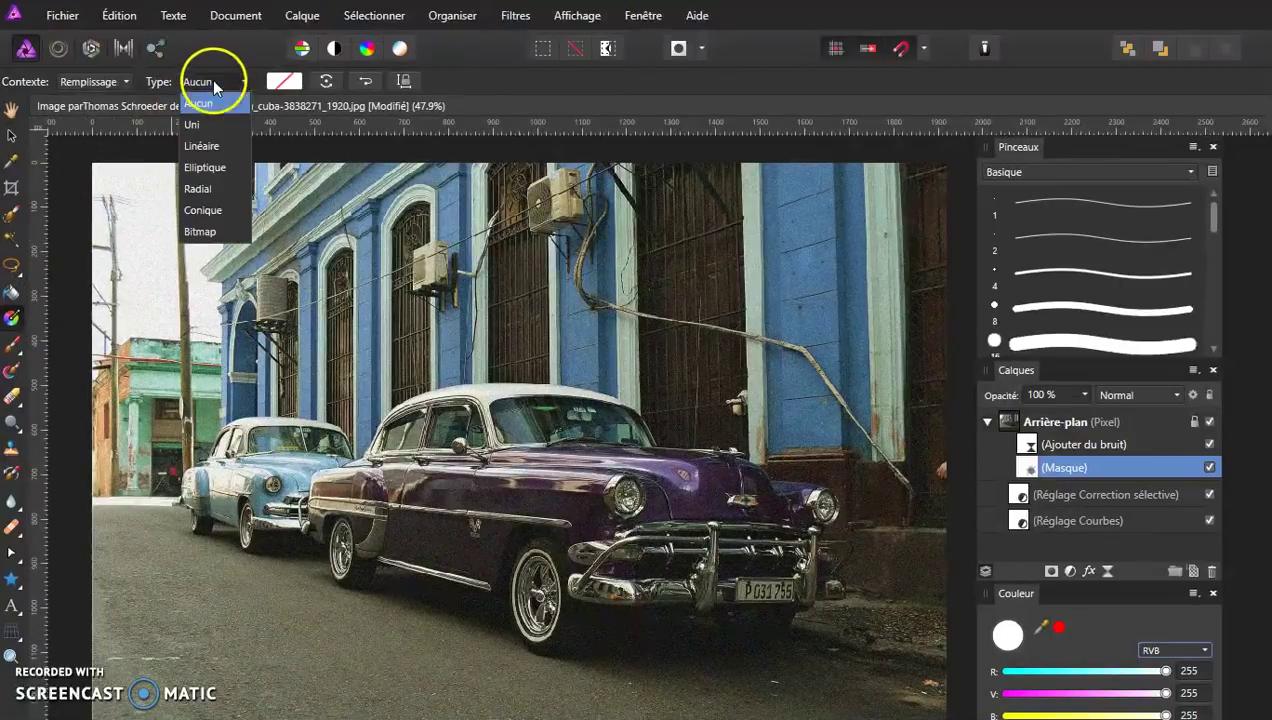
pyautogui.click(200, 188)
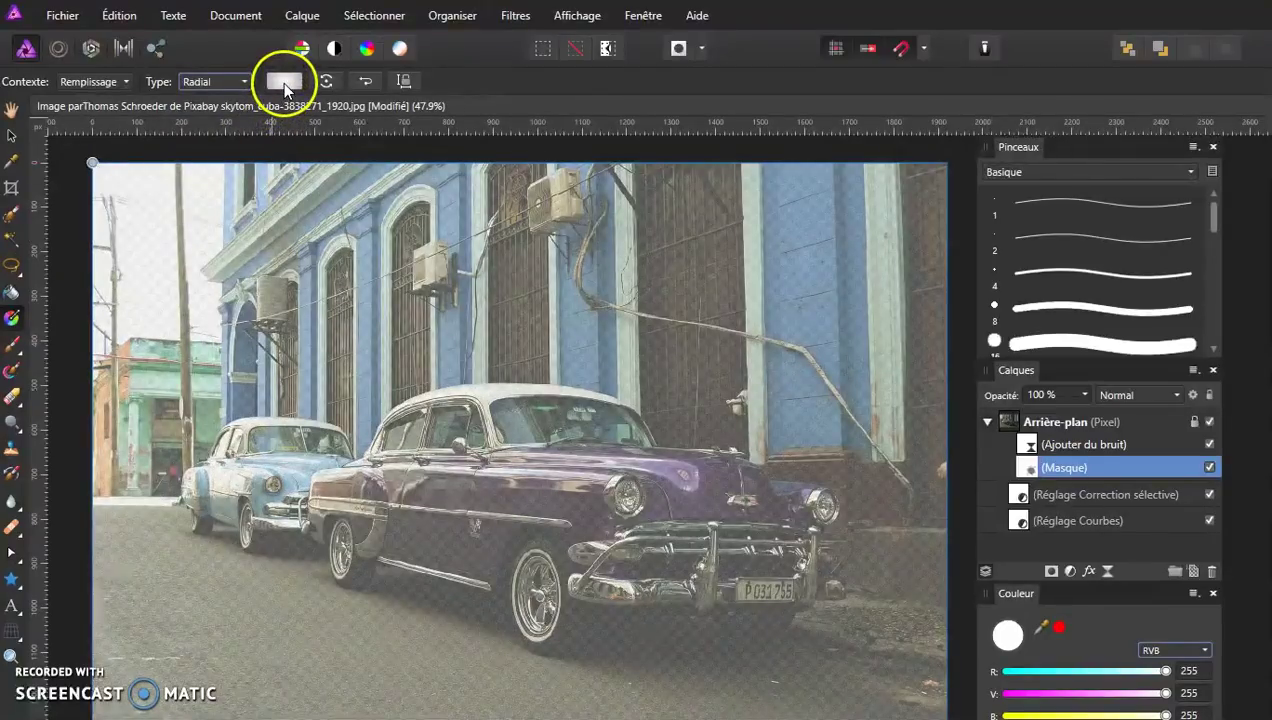
# - Set the end stop of the mask's radial gradient to black, with R, V and B all at 0
pyautogui.click(285, 82)
pyautogui.click(147, 163)
pyautogui.click(430, 163)
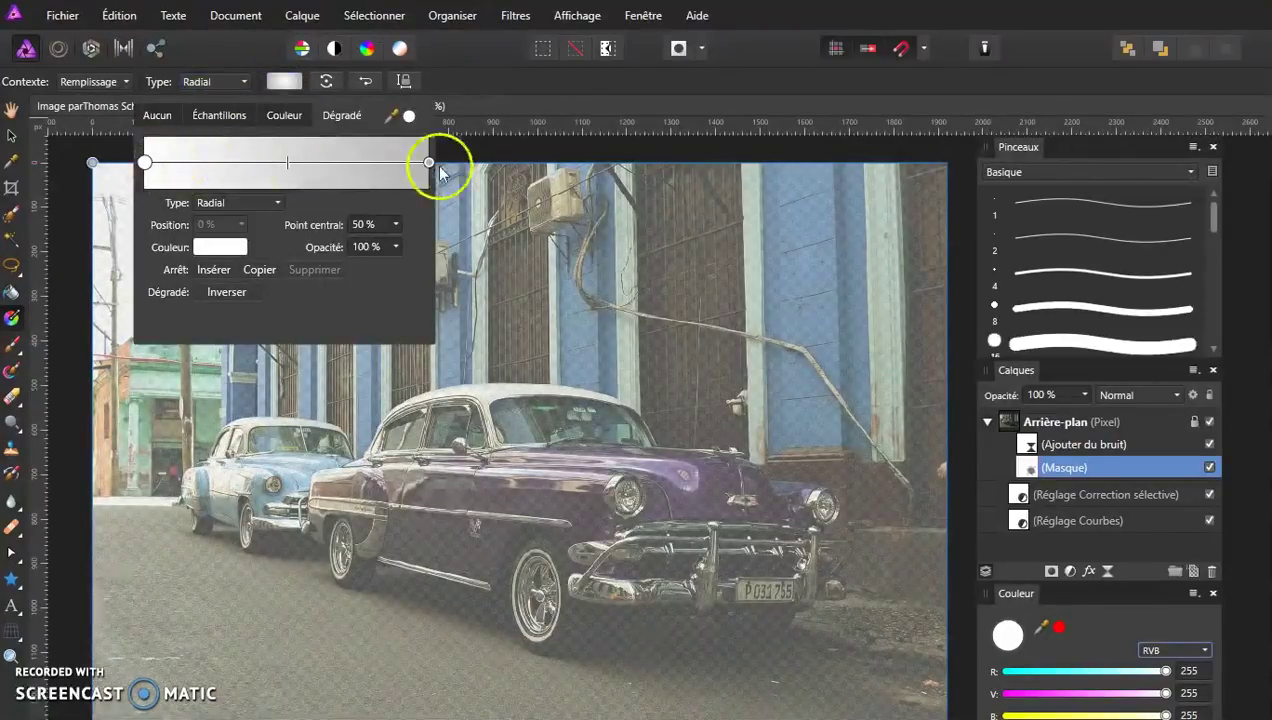
pyautogui.click(225, 247)
pyautogui.moveTo(241, 309); pyautogui.dragTo(112, 318)
pyautogui.moveTo(237, 329); pyautogui.dragTo(112, 328)
pyautogui.moveTo(241, 353); pyautogui.dragTo(114, 352)
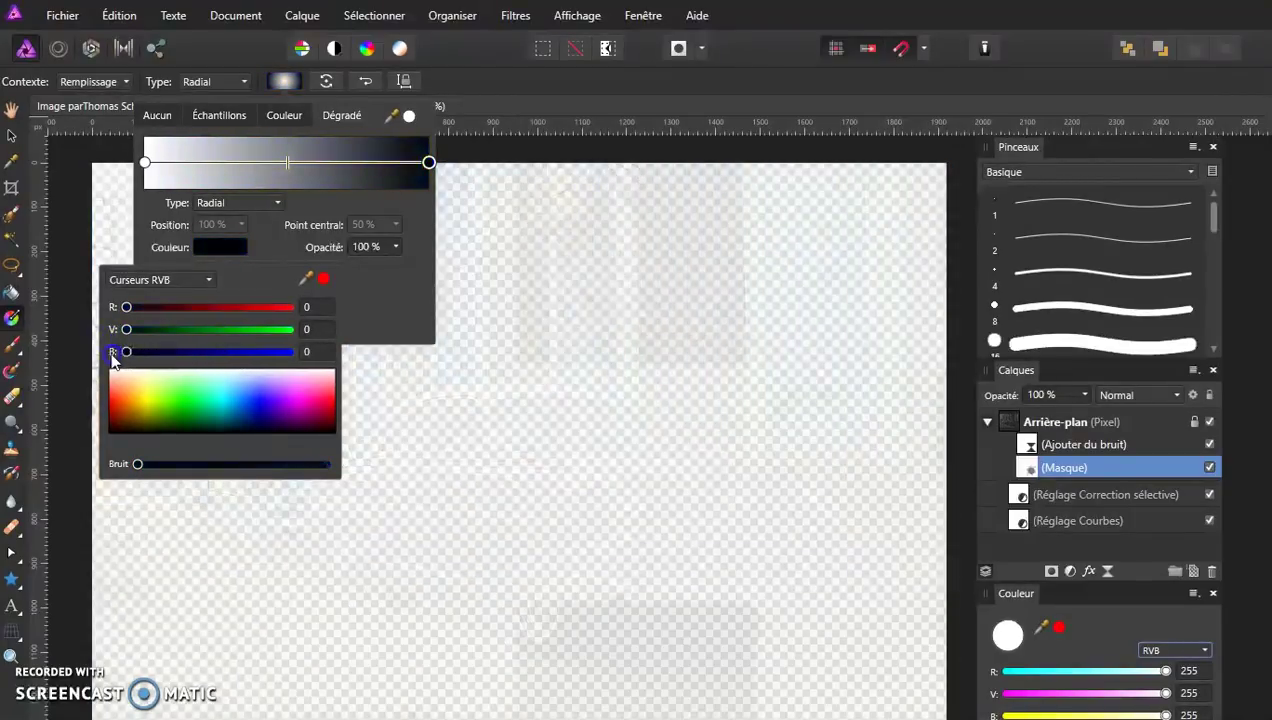
pyautogui.click(361, 306)
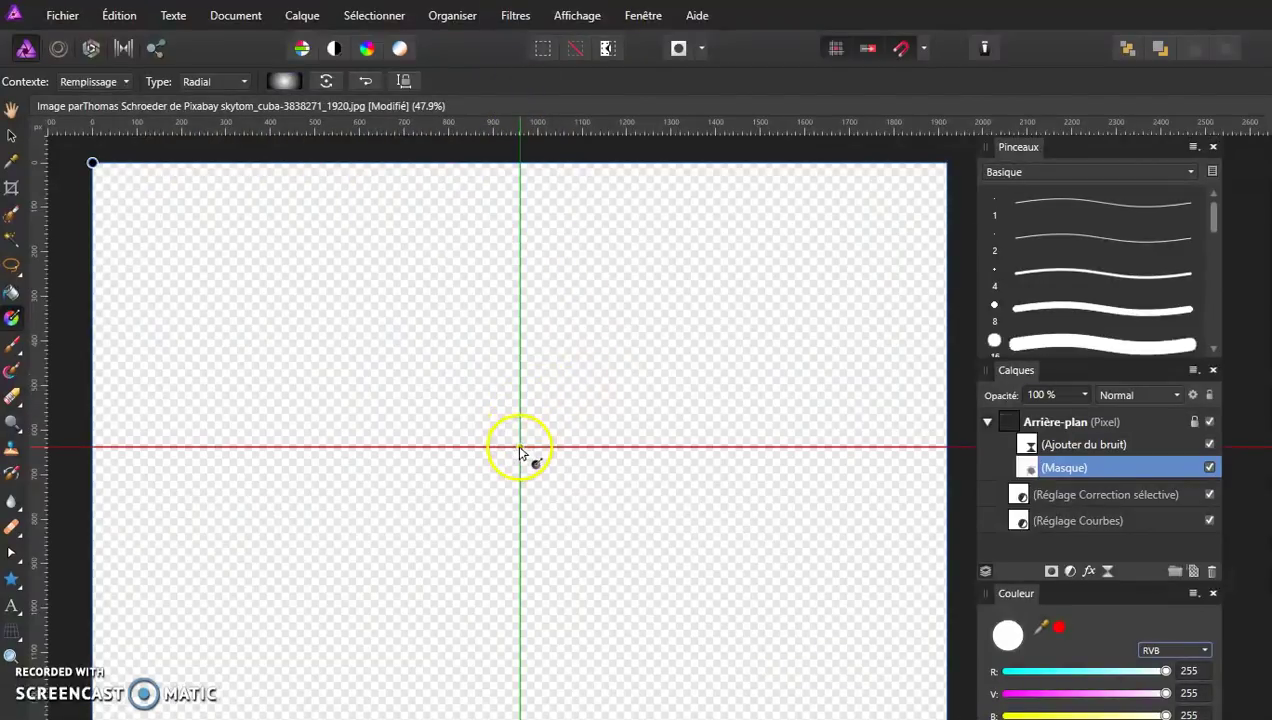
# - Stretch the mask's radial gradient from the image centre past its right edge, and shift its centre onto the purple car's front door
pyautogui.moveTo(519, 450); pyautogui.dragTo(1145, 342)
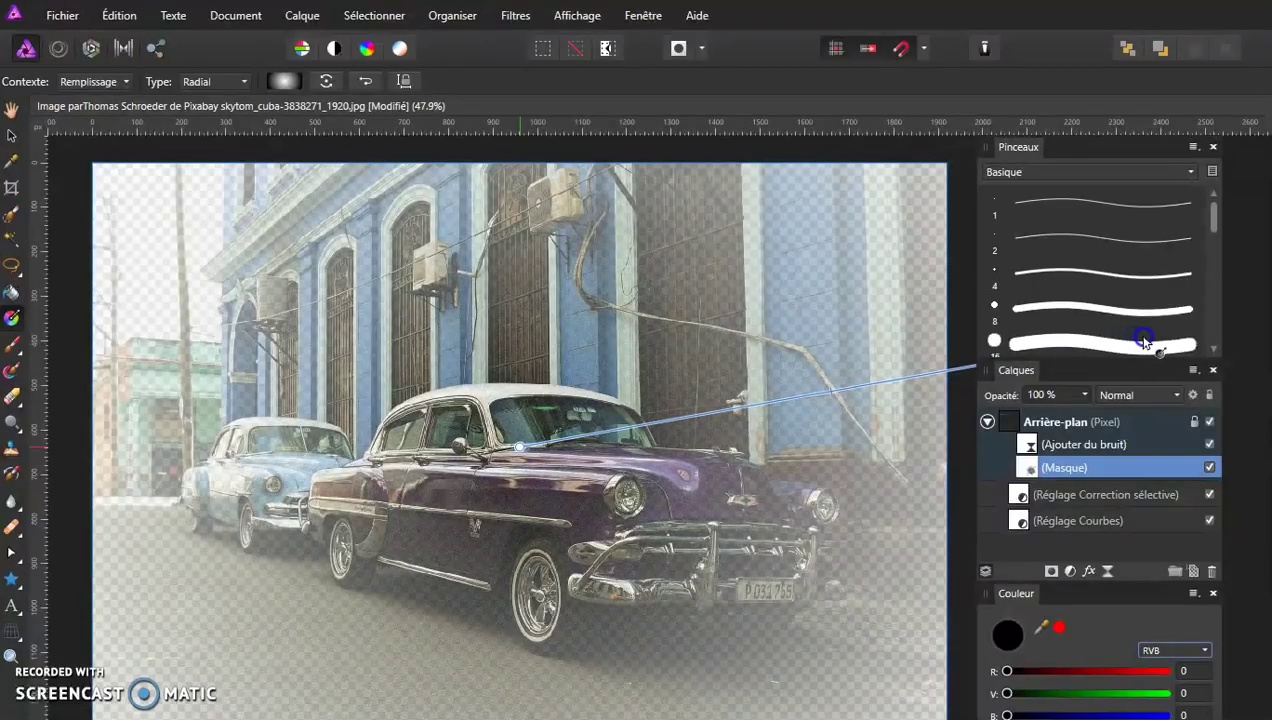
pyautogui.moveTo(519, 447); pyautogui.dragTo(463, 497)
pyautogui.moveTo(464, 501); pyautogui.dragTo(476, 497)
pyautogui.click(516, 488)
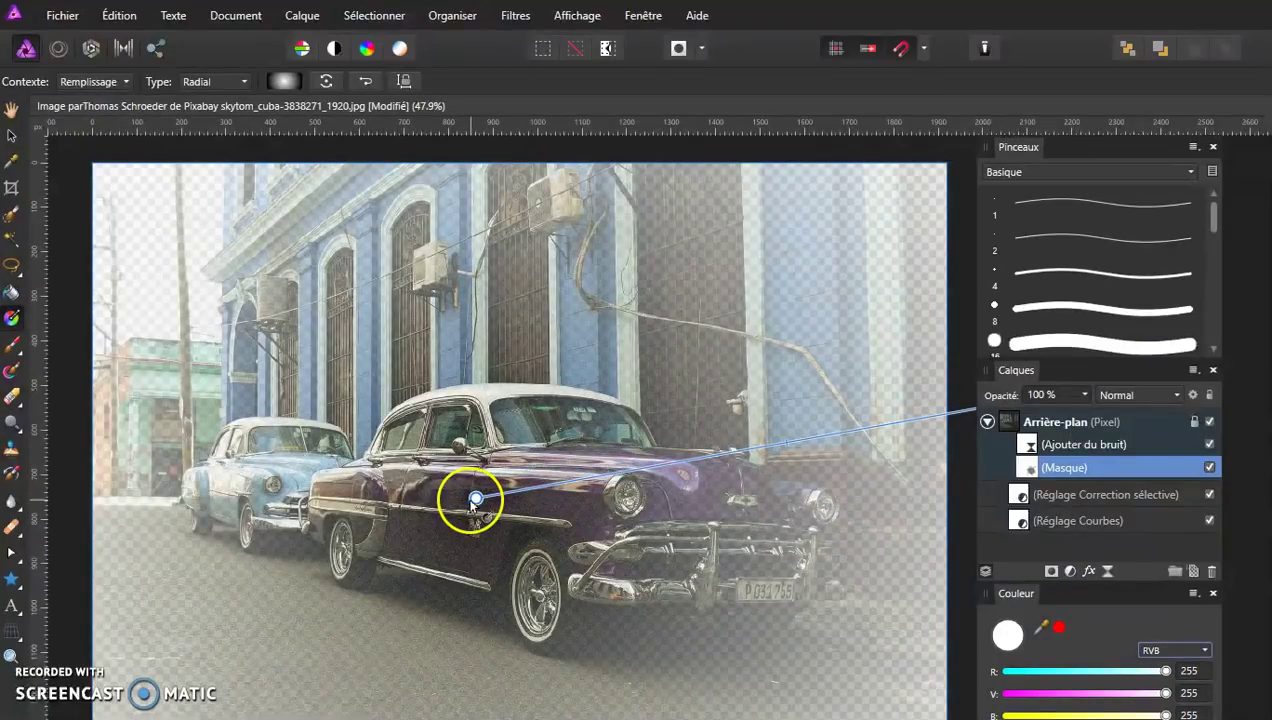
pyautogui.moveTo(475, 500); pyautogui.dragTo(471, 498)
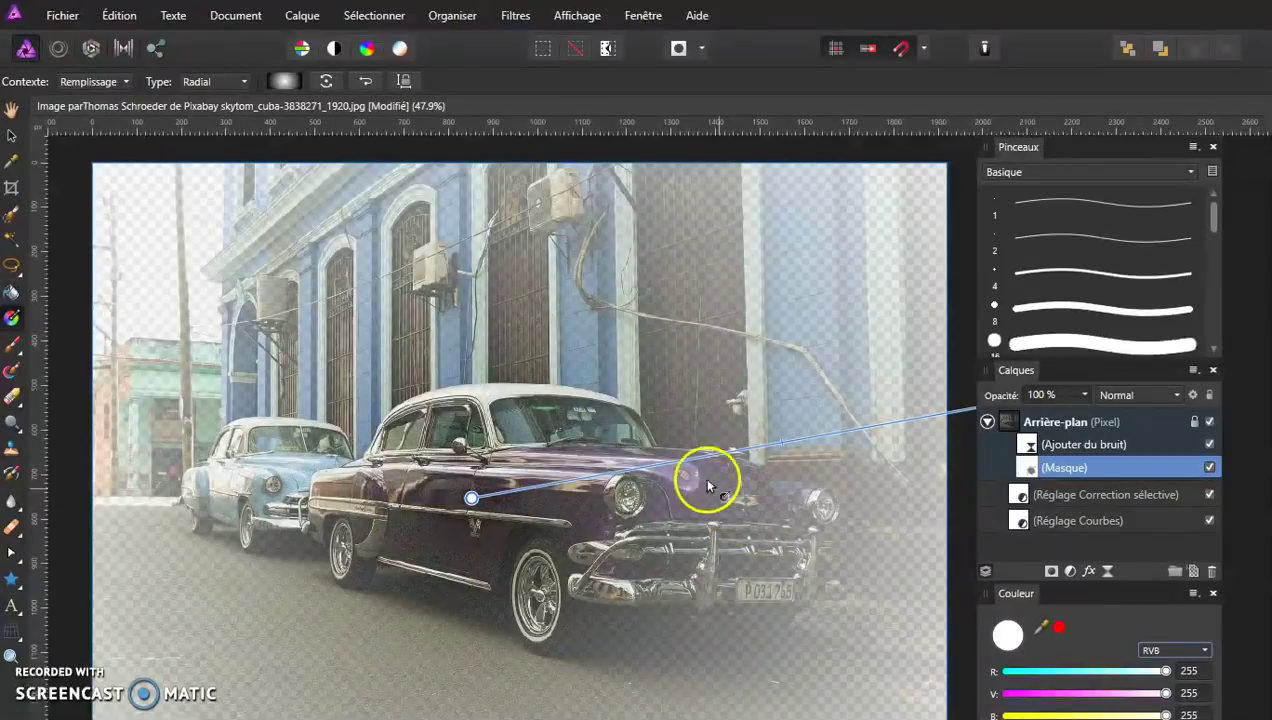
pyautogui.click(11, 135)
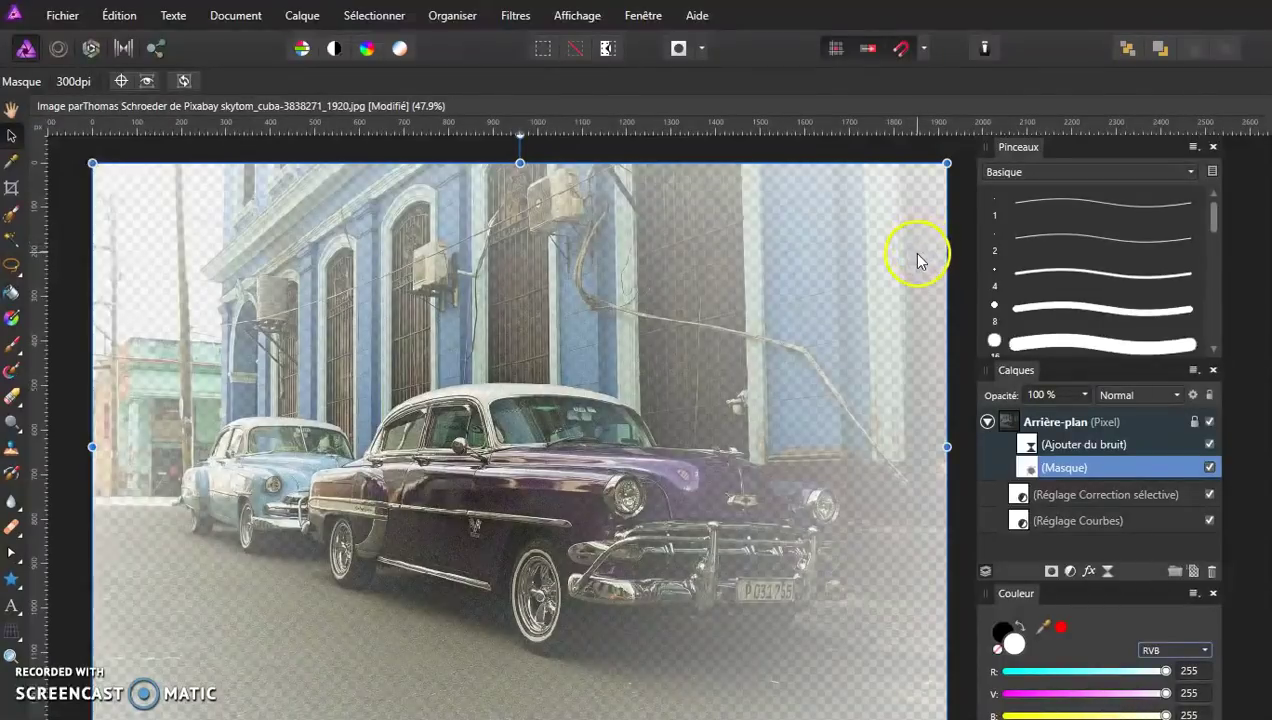
# - Add a pixel layer above Arrière-plan and fill it with a custom pale yellow of R 240, V 240 and B 191
pyautogui.click(1049, 430)
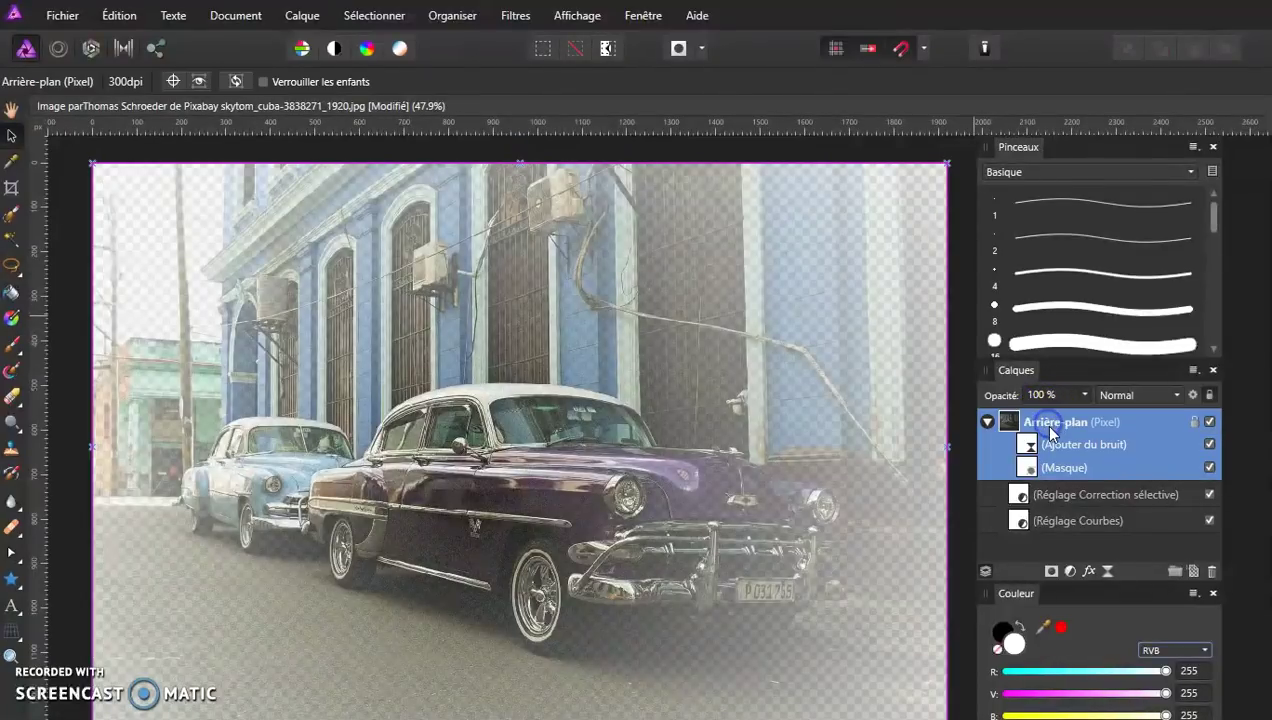
pyautogui.click(1193, 573)
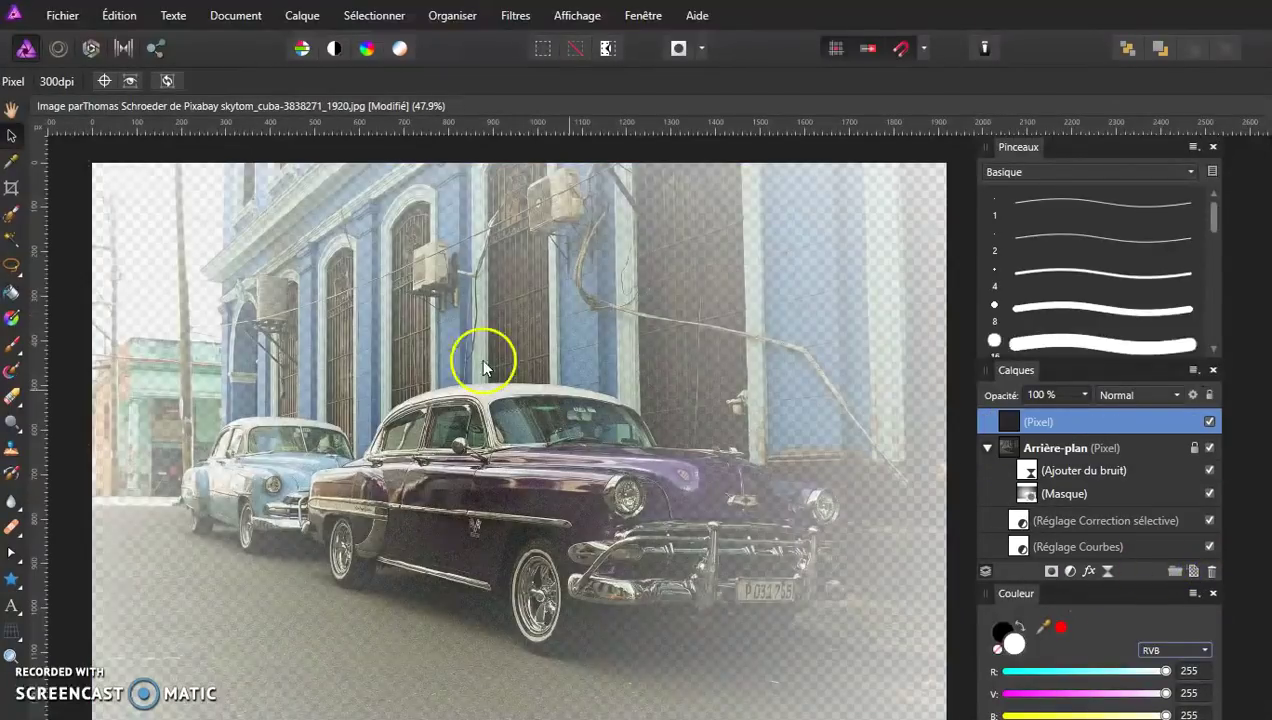
pyautogui.click(117, 17)
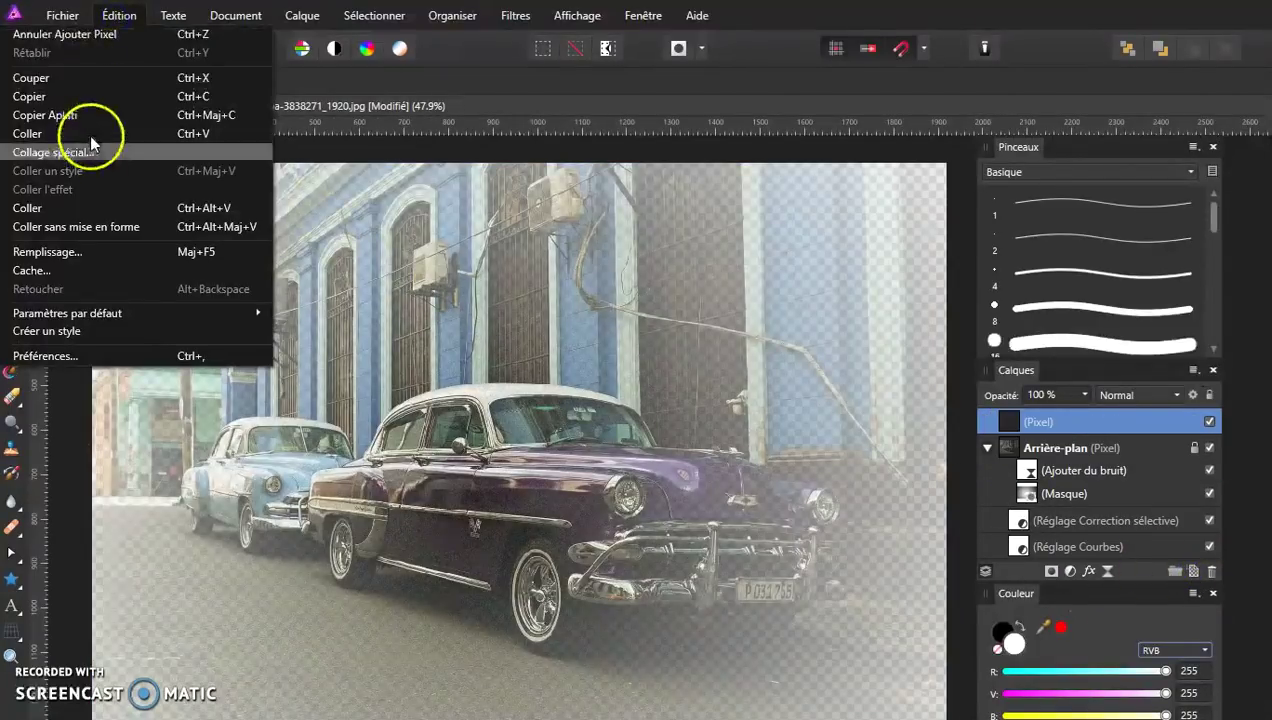
pyautogui.click(92, 251)
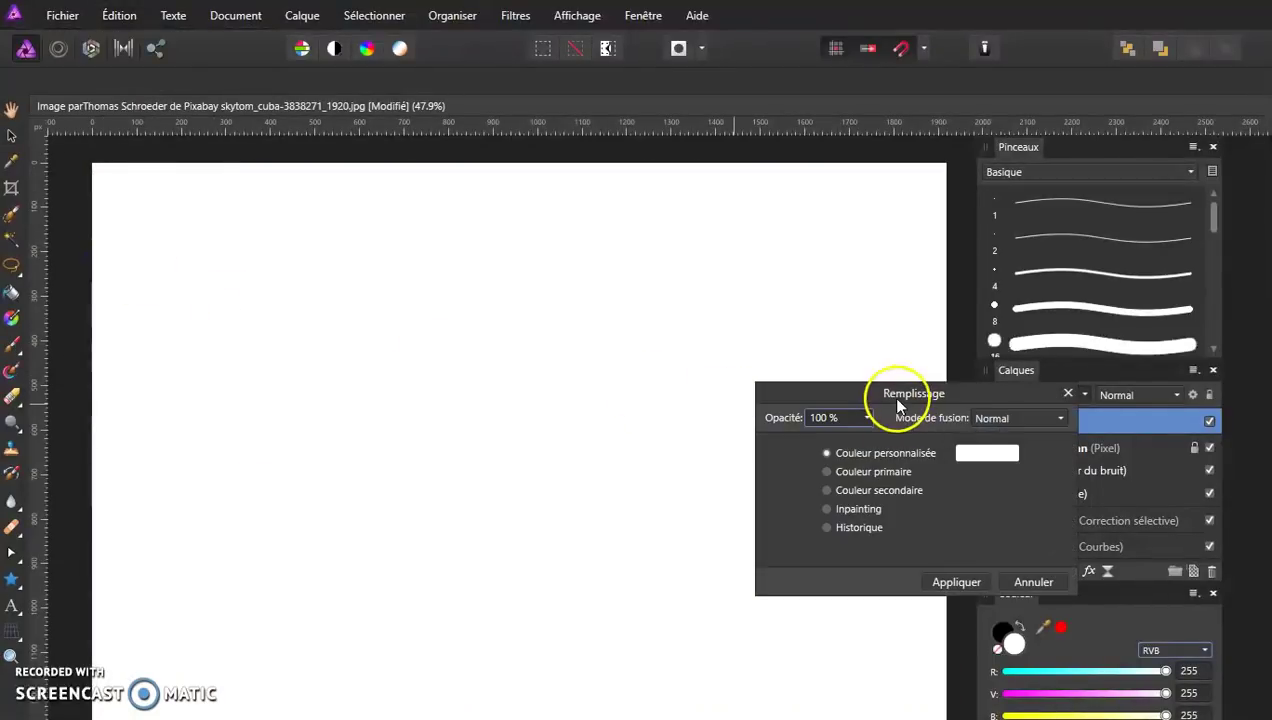
pyautogui.moveTo(872, 393); pyautogui.dragTo(623, 345)
pyautogui.click(725, 410)
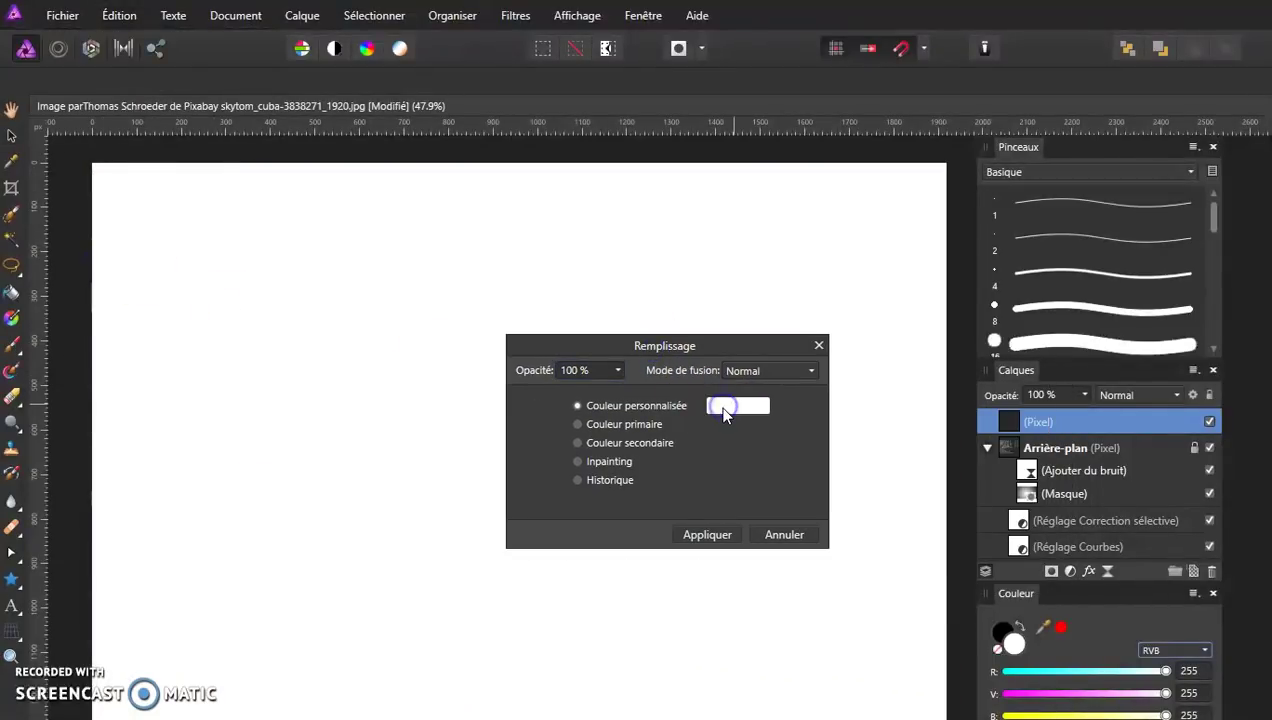
pyautogui.click(775, 512)
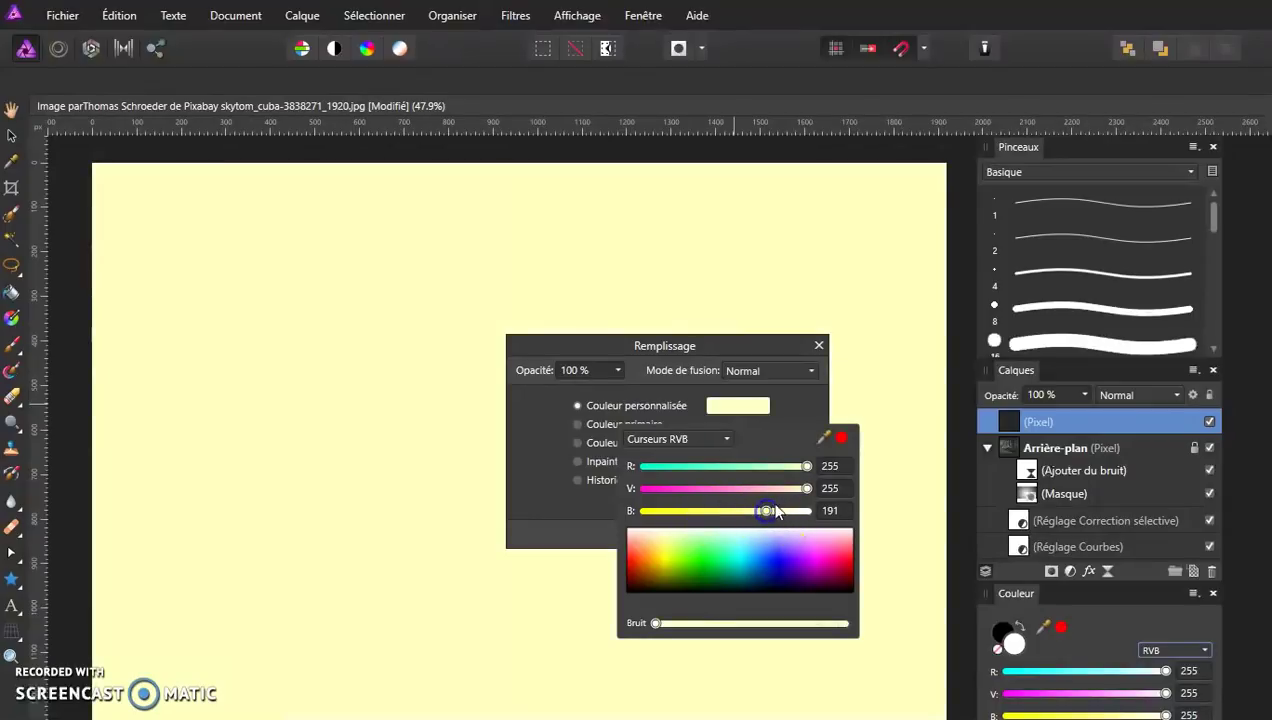
pyautogui.moveTo(806, 470); pyautogui.dragTo(797, 490)
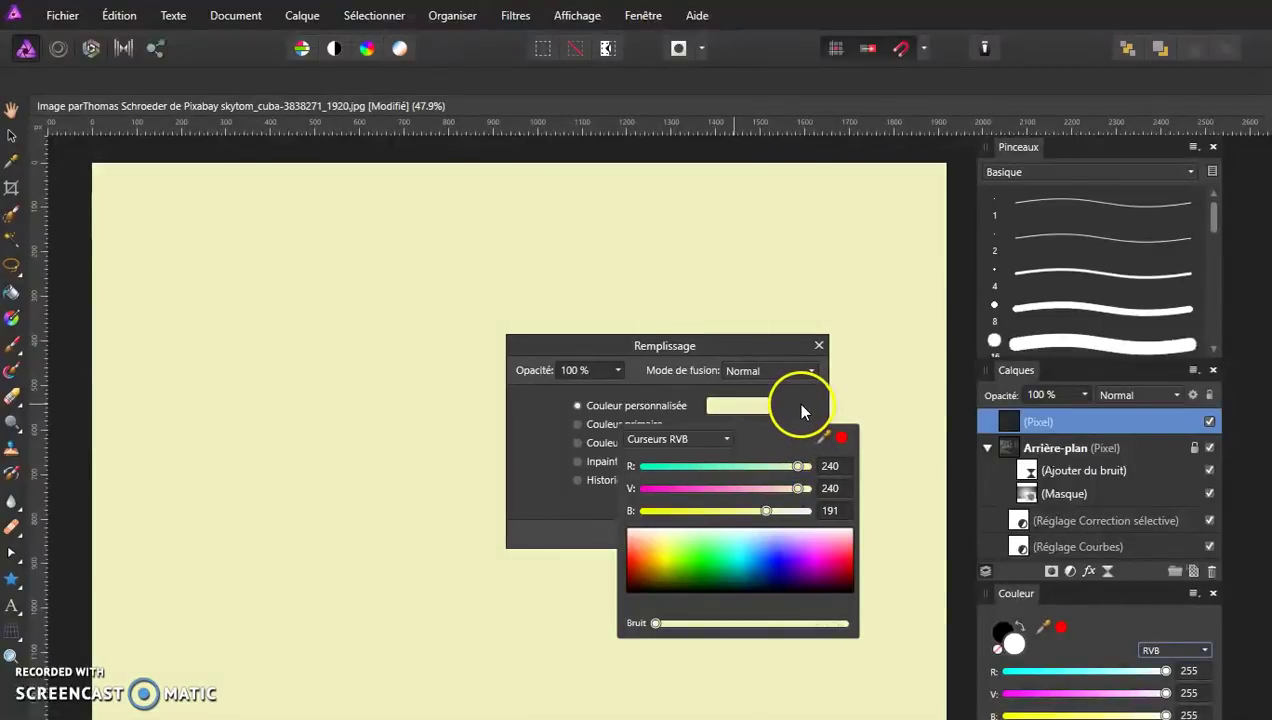
pyautogui.click(818, 345)
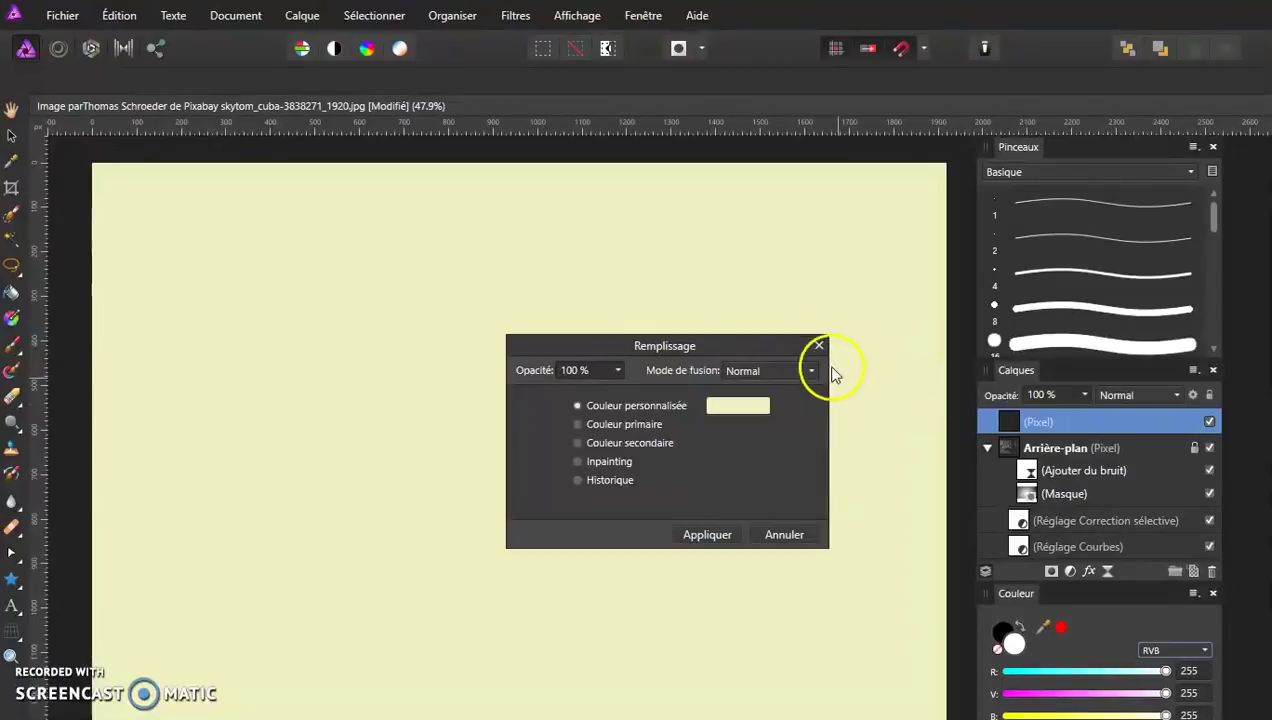
pyautogui.click(705, 533)
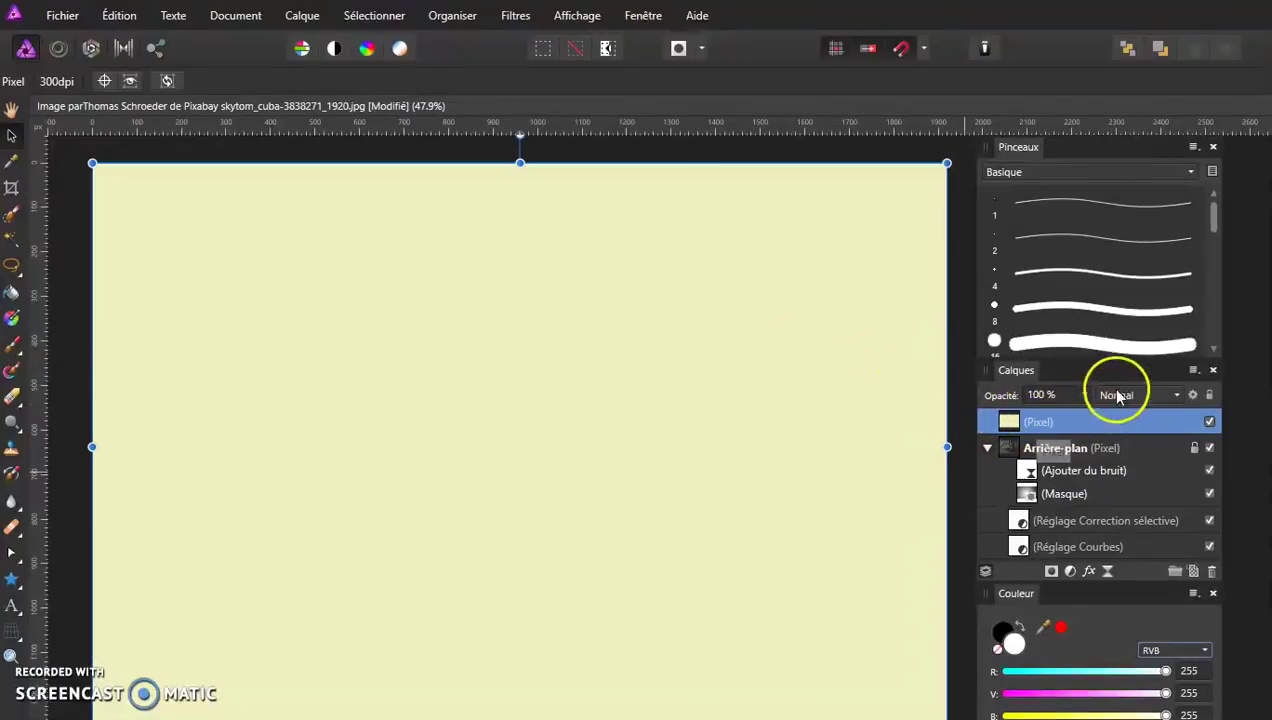
# - Move the pale yellow pixel layer below Arrière-plan, outside its nested adjustments, and collapse the Arrière-plan layer
pyautogui.moveTo(1073, 359); pyautogui.dragTo(1068, 309)
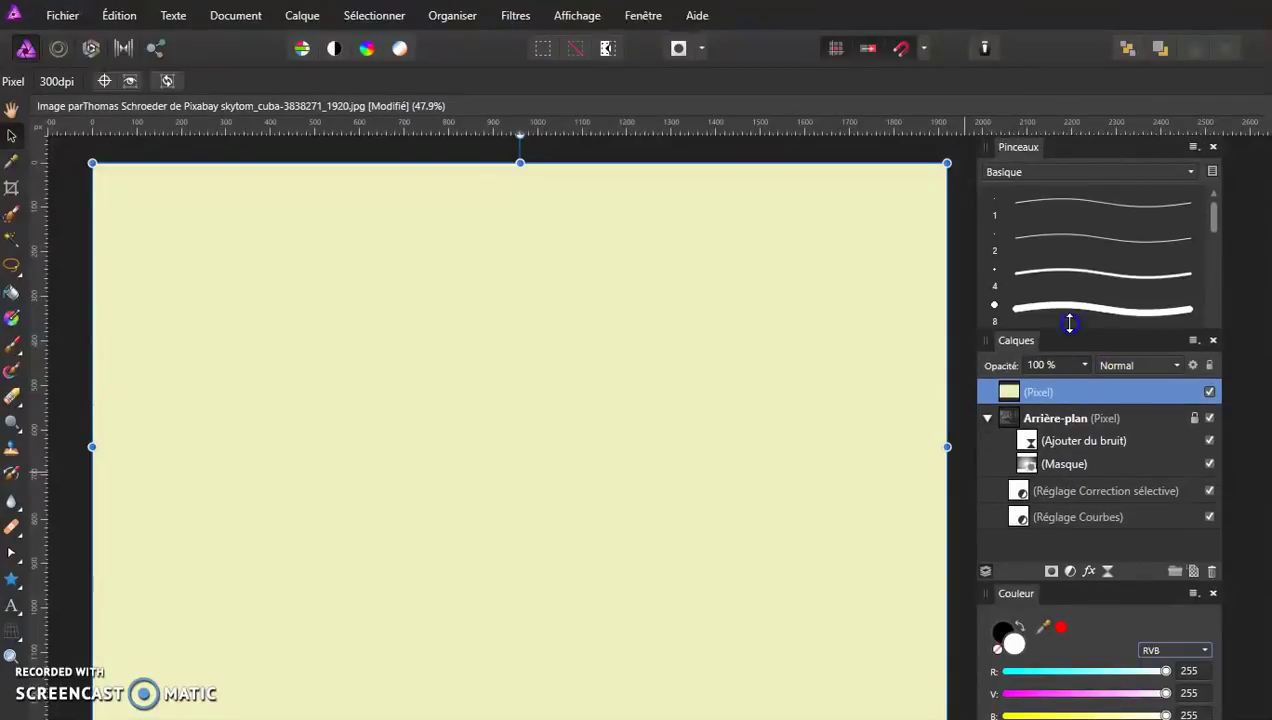
pyautogui.click(1045, 366)
pyautogui.moveTo(1007, 432); pyautogui.dragTo(1014, 525)
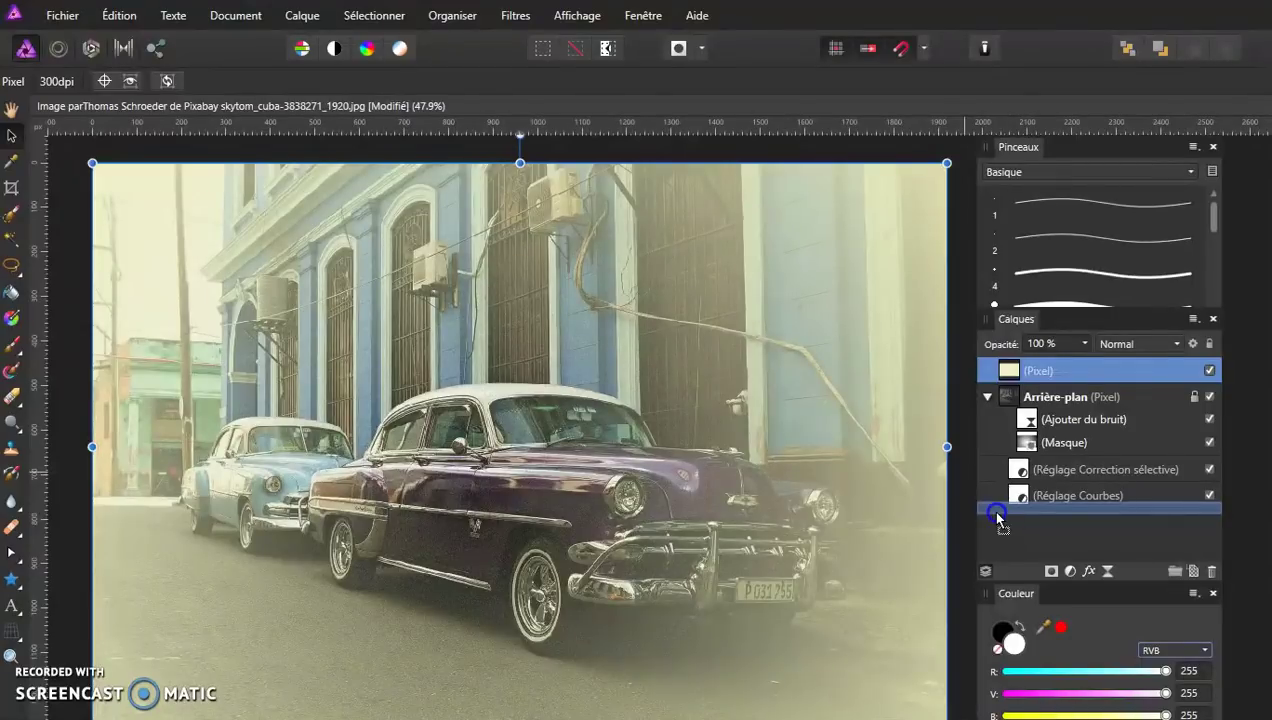
pyautogui.moveTo(1035, 515); pyautogui.dragTo(1001, 514)
pyautogui.moveTo(995, 517); pyautogui.dragTo(989, 519)
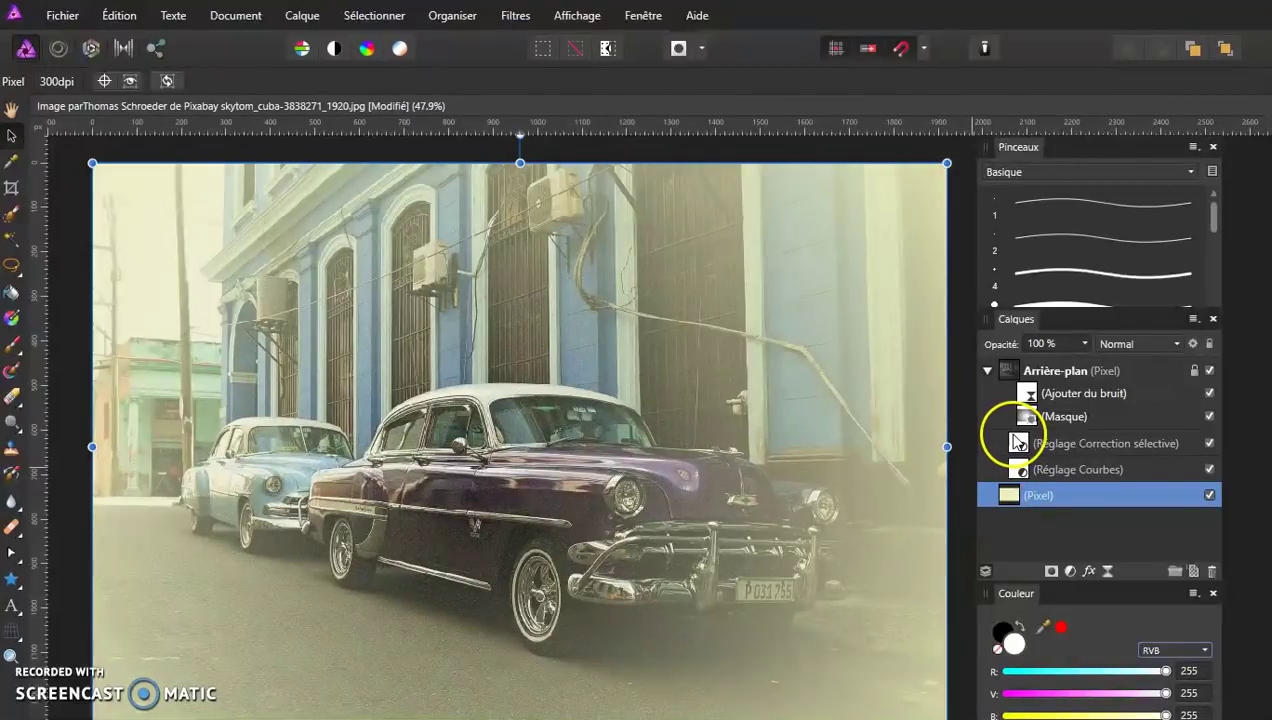
pyautogui.click(988, 372)
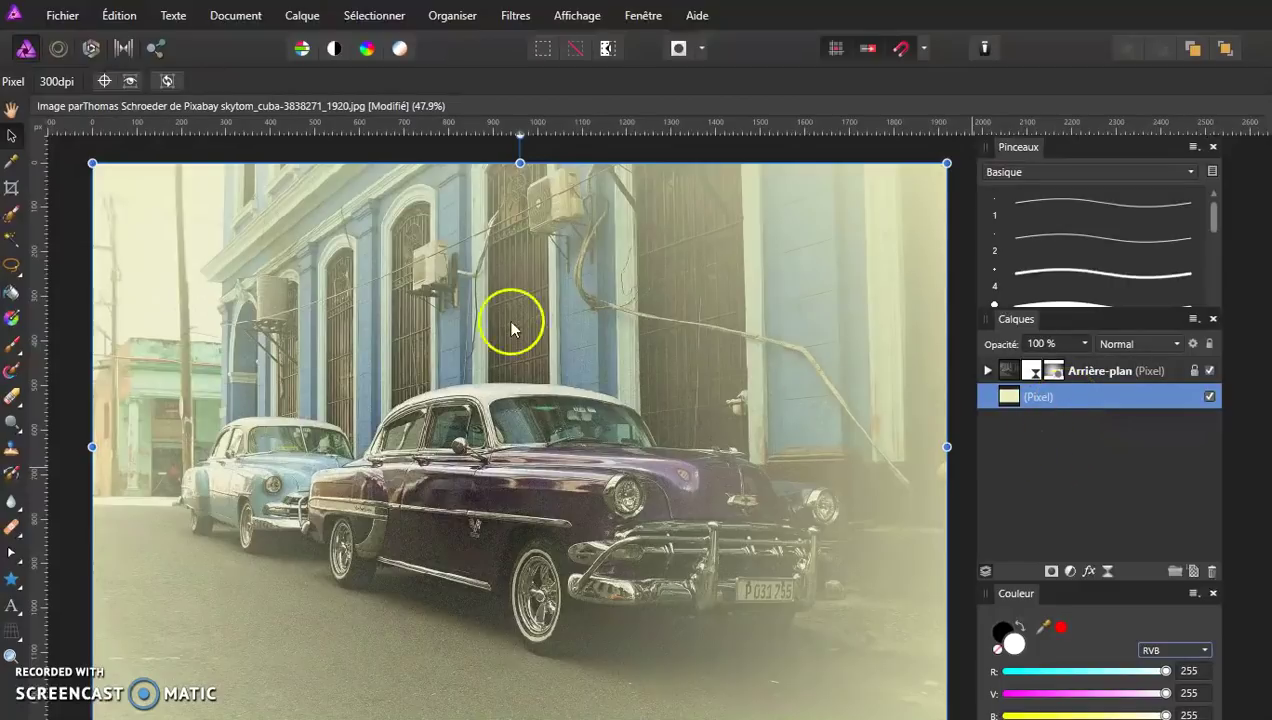
# - Add an empty pixel layer and place it at the top of the stack, above Arrière-plan
pyautogui.click(12, 112)
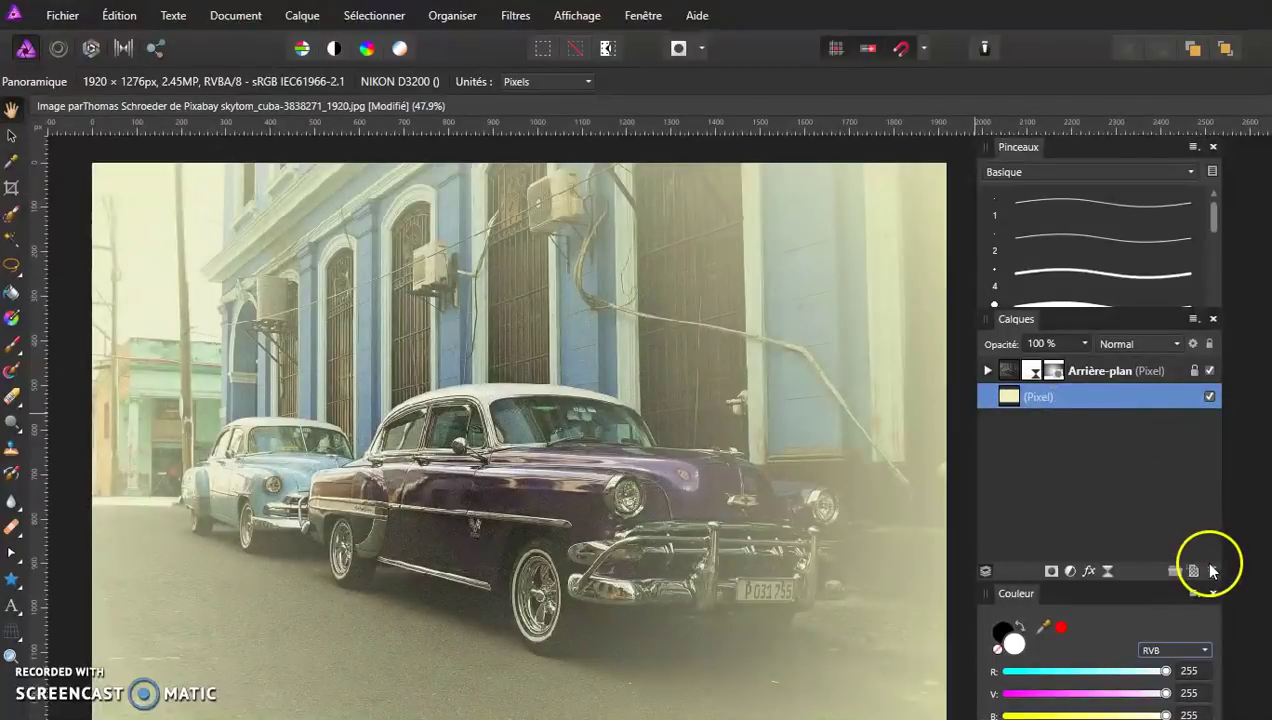
pyautogui.click(1194, 572)
pyautogui.moveTo(1008, 373); pyautogui.dragTo(1007, 371)
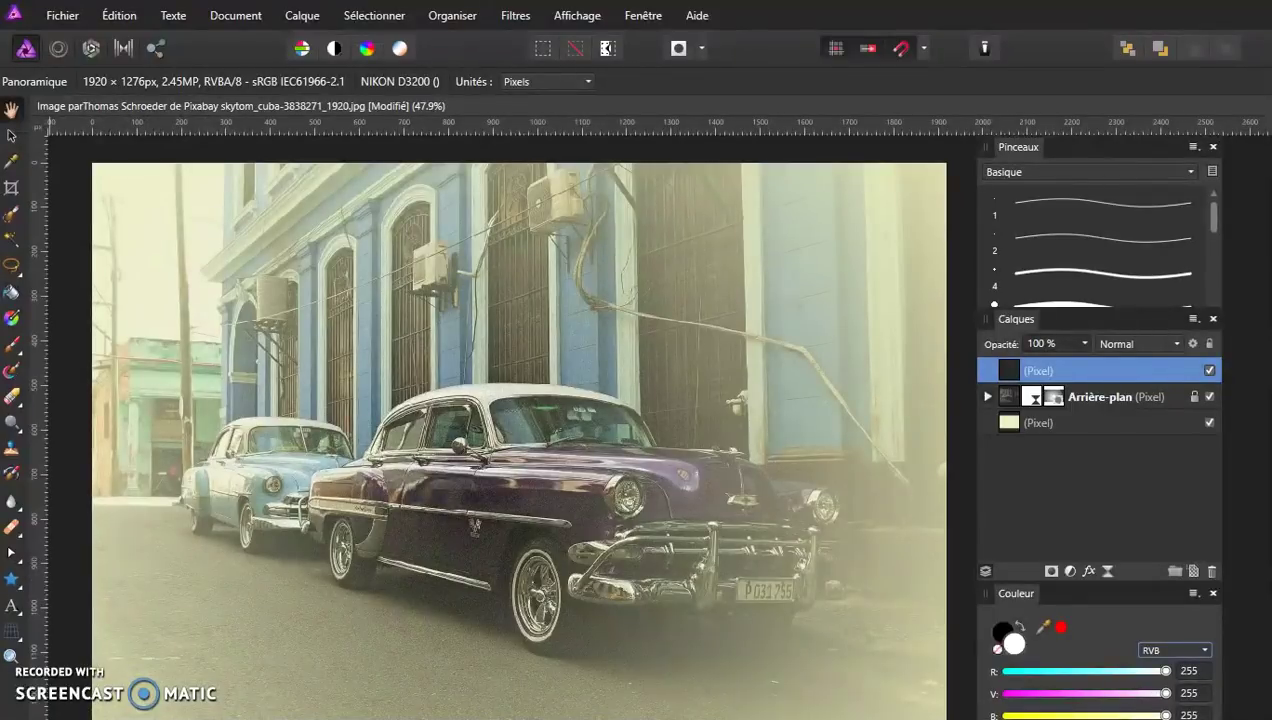
# - Choose the Grunge 2 brush from the Texture category for painting on the new layer
pyautogui.click(12, 347)
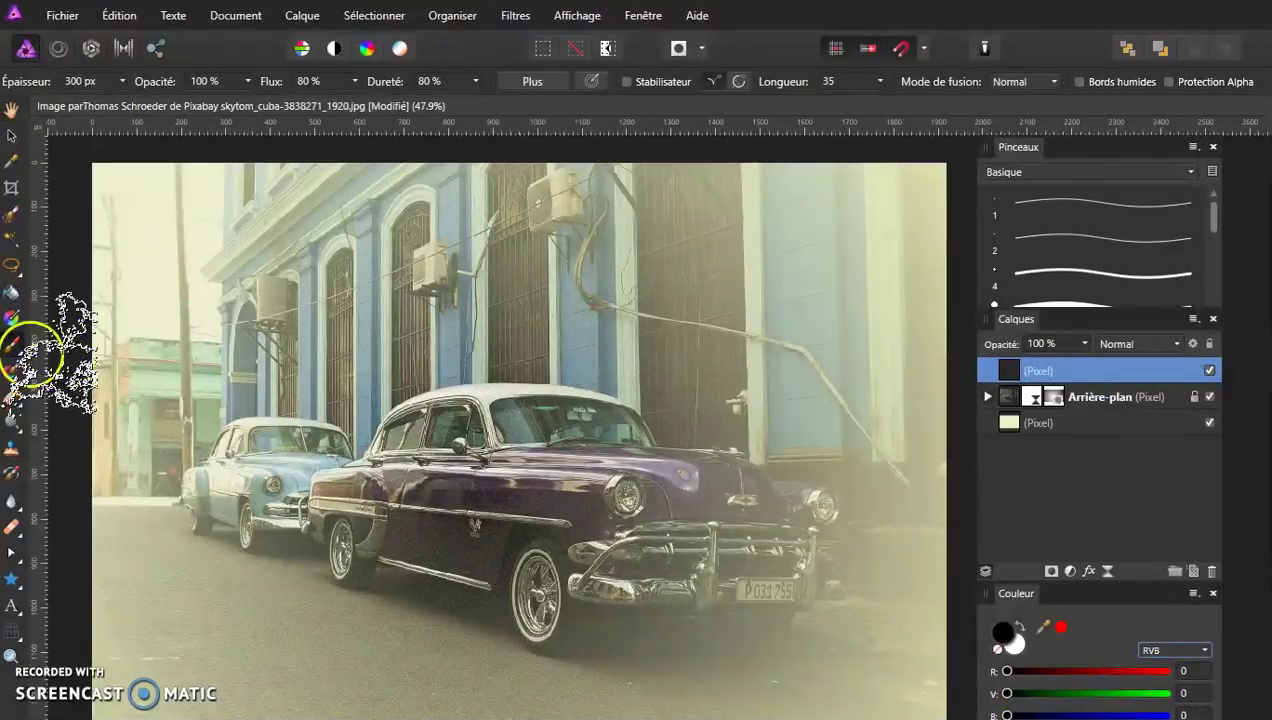
pyautogui.click(1032, 174)
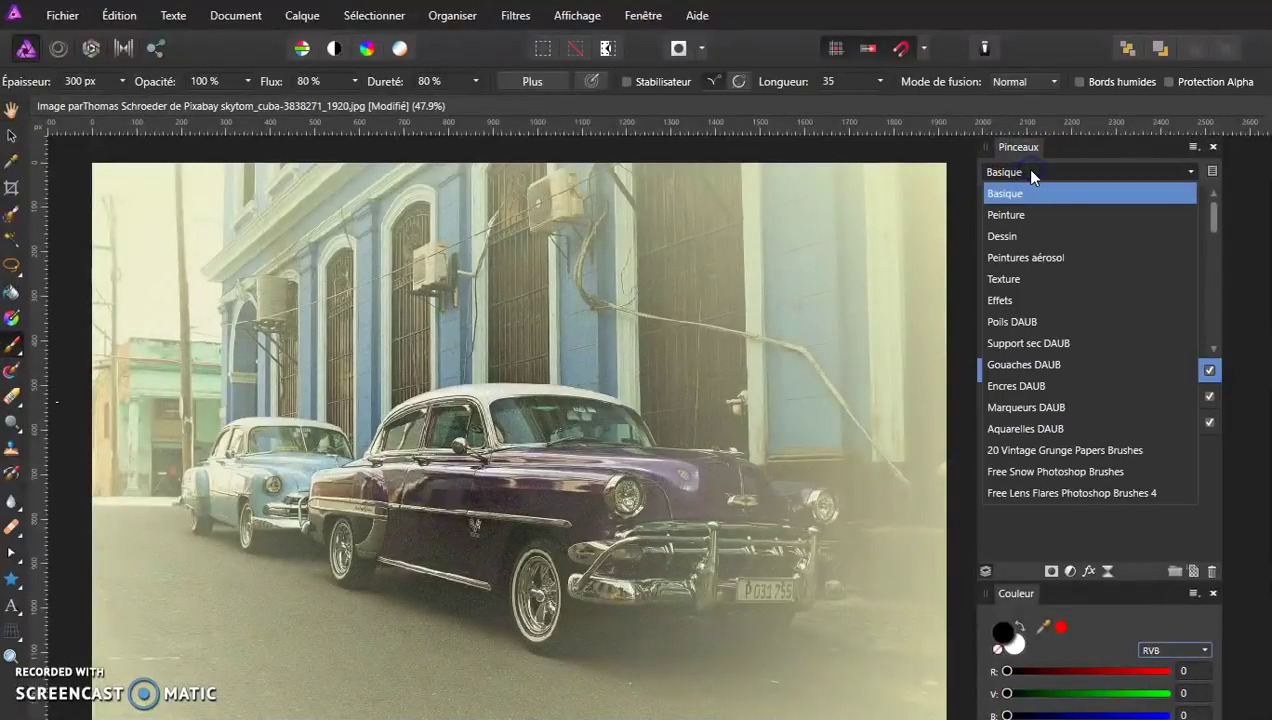
pyautogui.click(1022, 280)
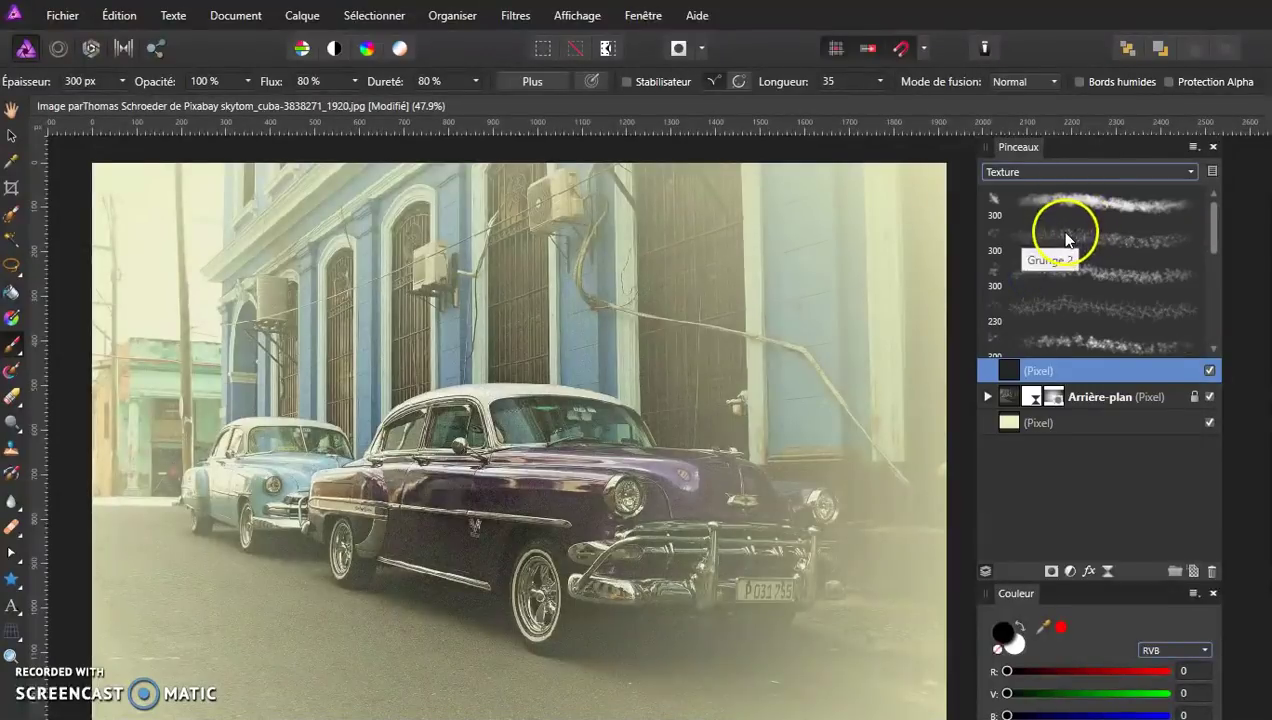
pyautogui.click(1067, 238)
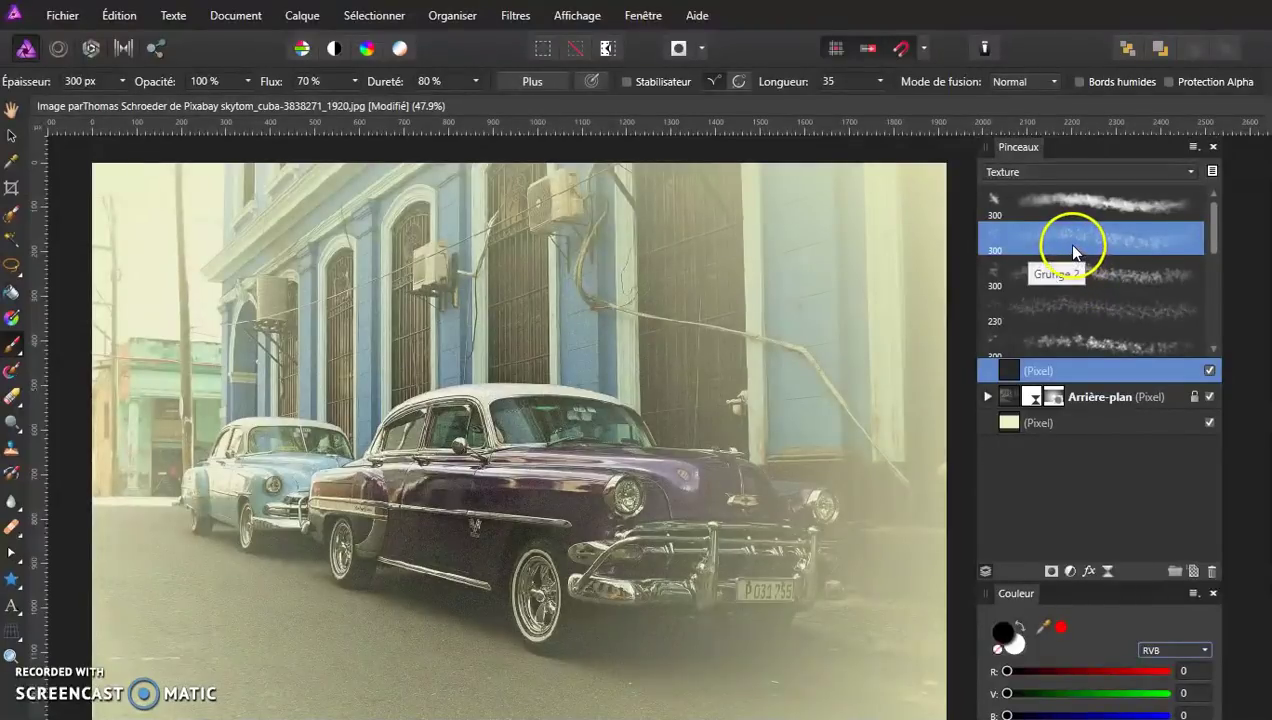
# - Try a black Grunge 2 dab on the road in front of the light blue car, and undo it
pyautogui.click(688, 396)
pyautogui.click(224, 564)
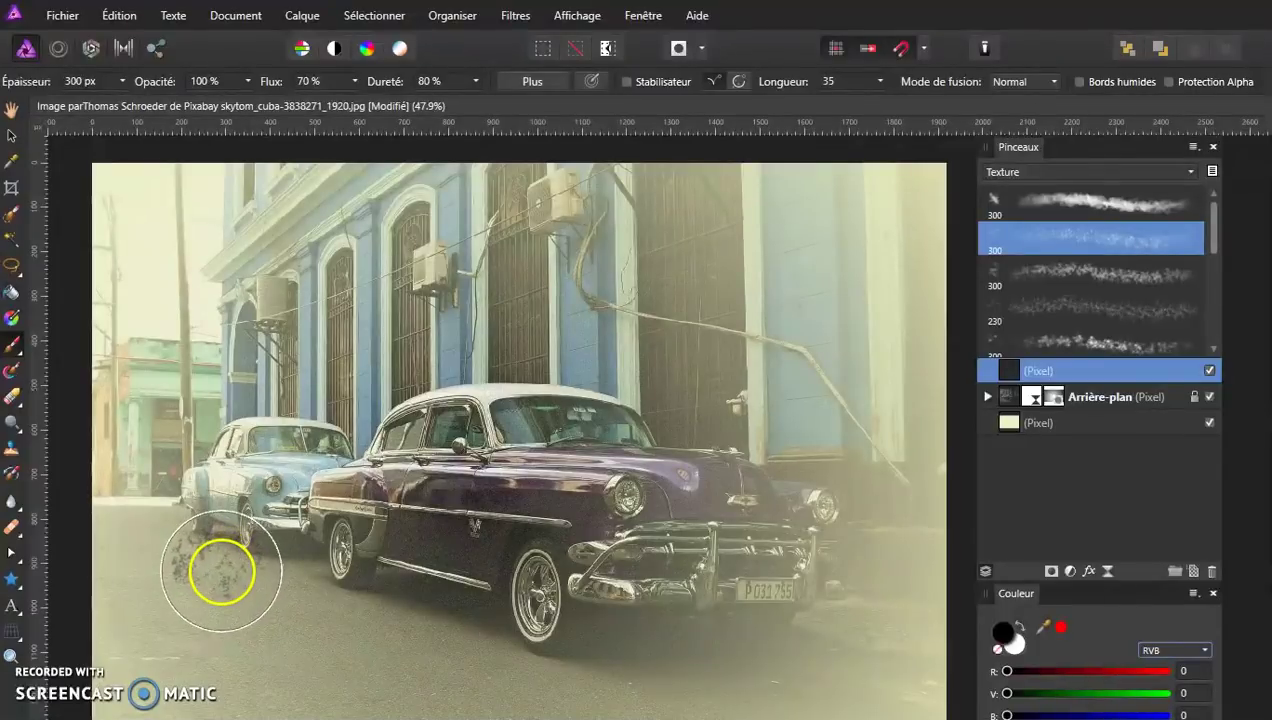
pyautogui.hotkey('ctrl', 'z')
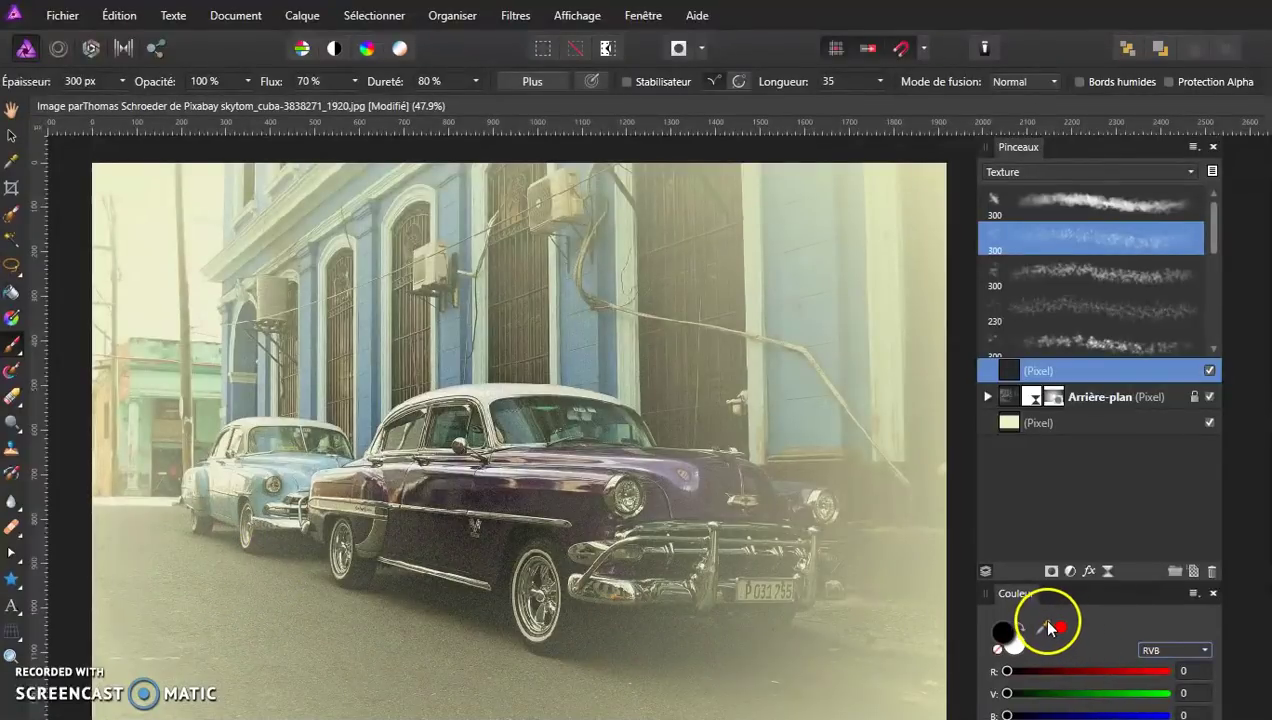
# - Sample a grey-green from the photo with the colour picker and make it the brush colour (R 165, V 171, B 140)
pyautogui.click(1061, 630)
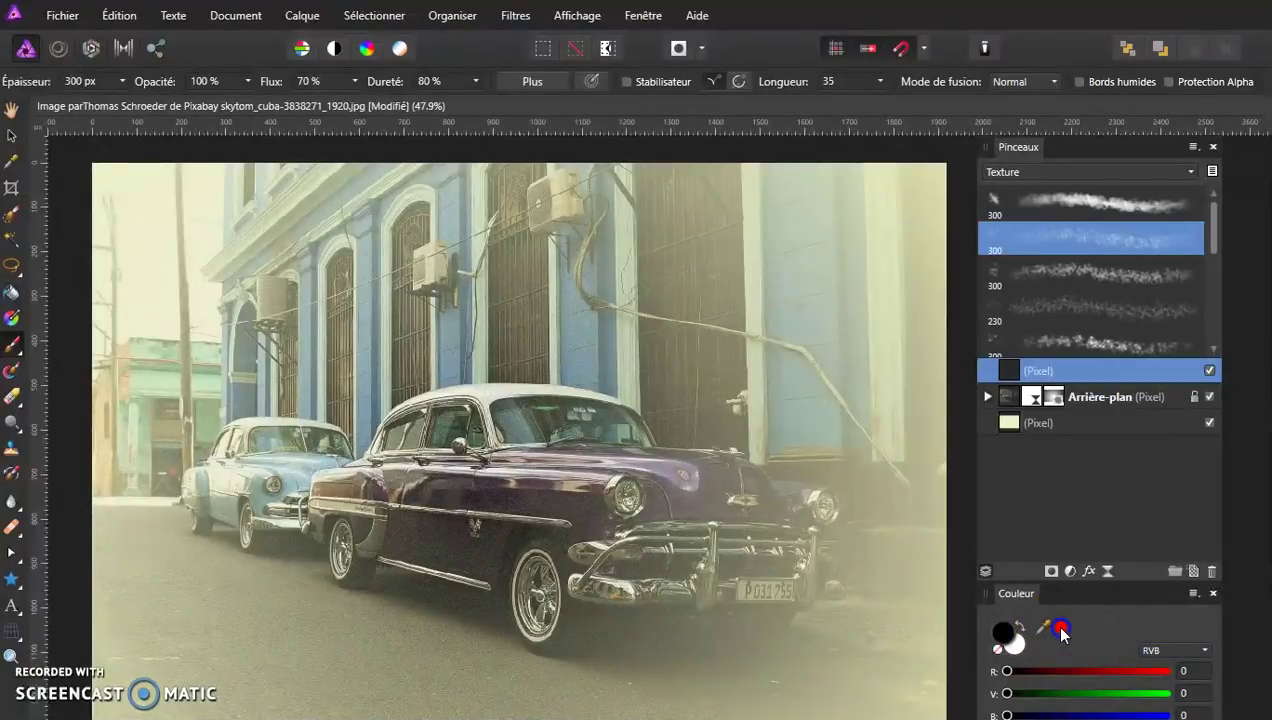
pyautogui.moveTo(1043, 623); pyautogui.dragTo(1104, 652)
pyautogui.click(1058, 629)
pyautogui.click(1004, 634)
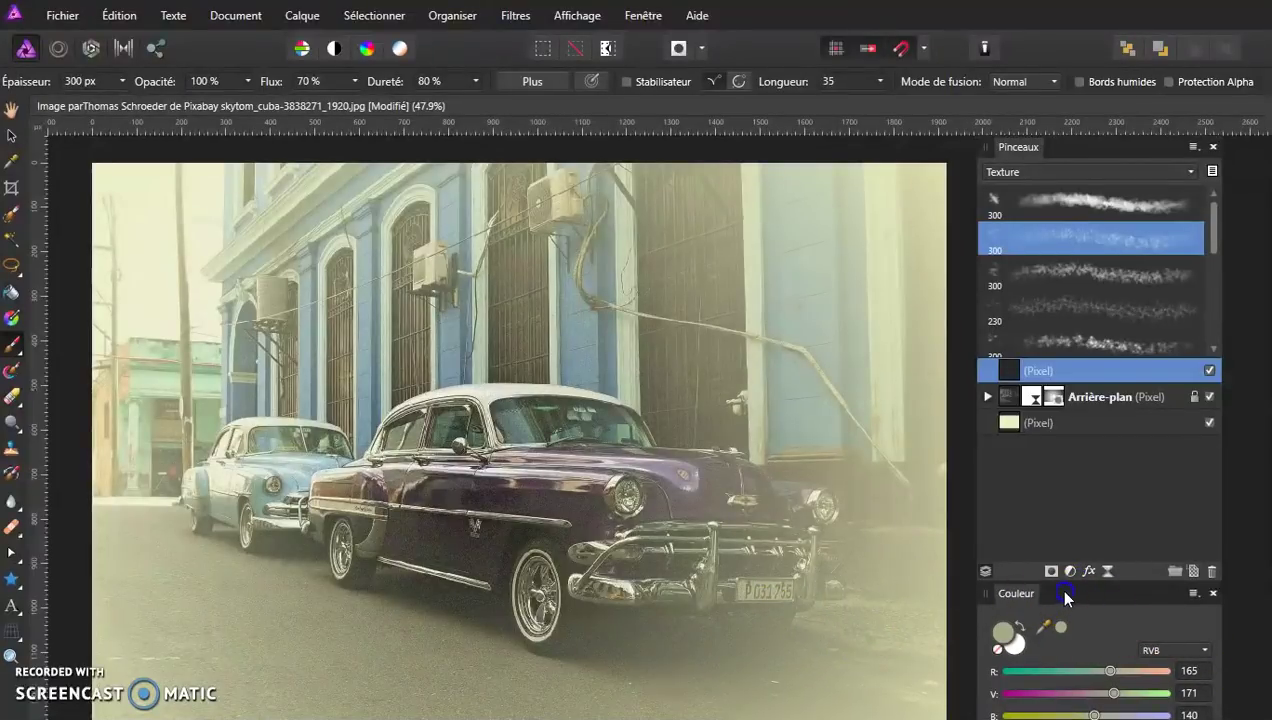
# - Switch the colour sliders to TSI and darken the brush colour to a lightness of 42
pyautogui.moveTo(1065, 597); pyautogui.dragTo(1056, 503)
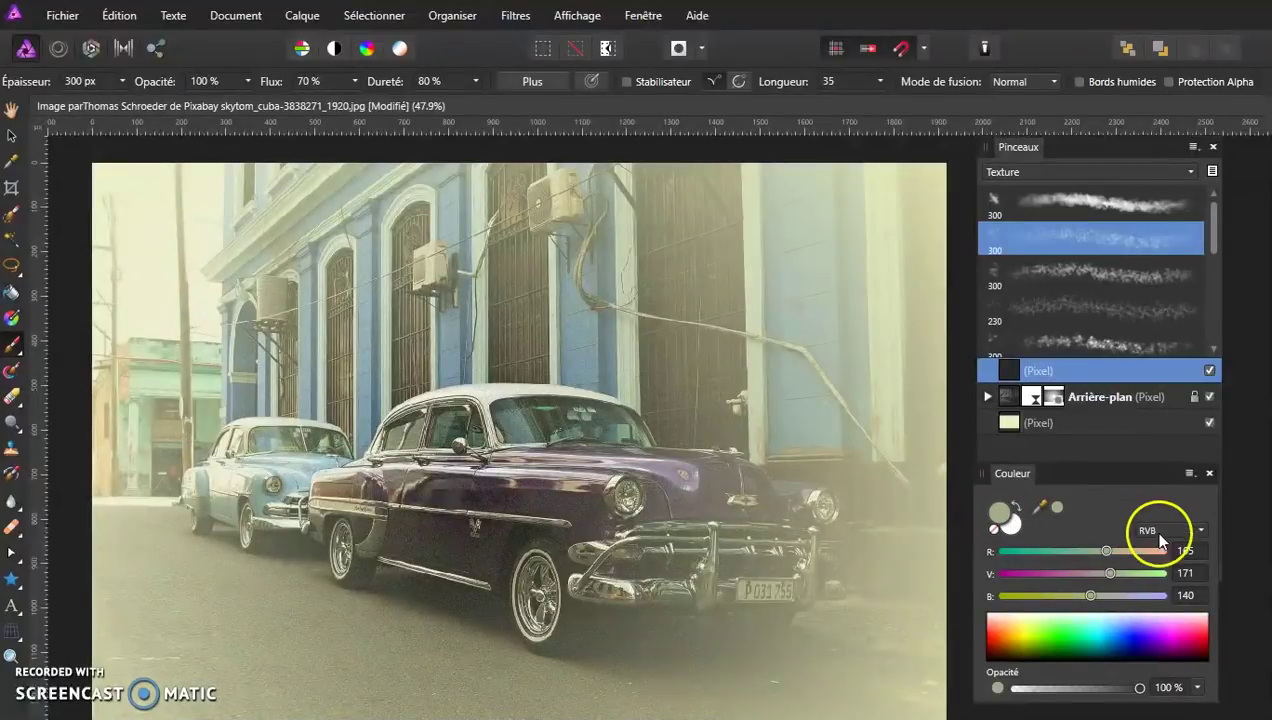
pyautogui.click(1166, 531)
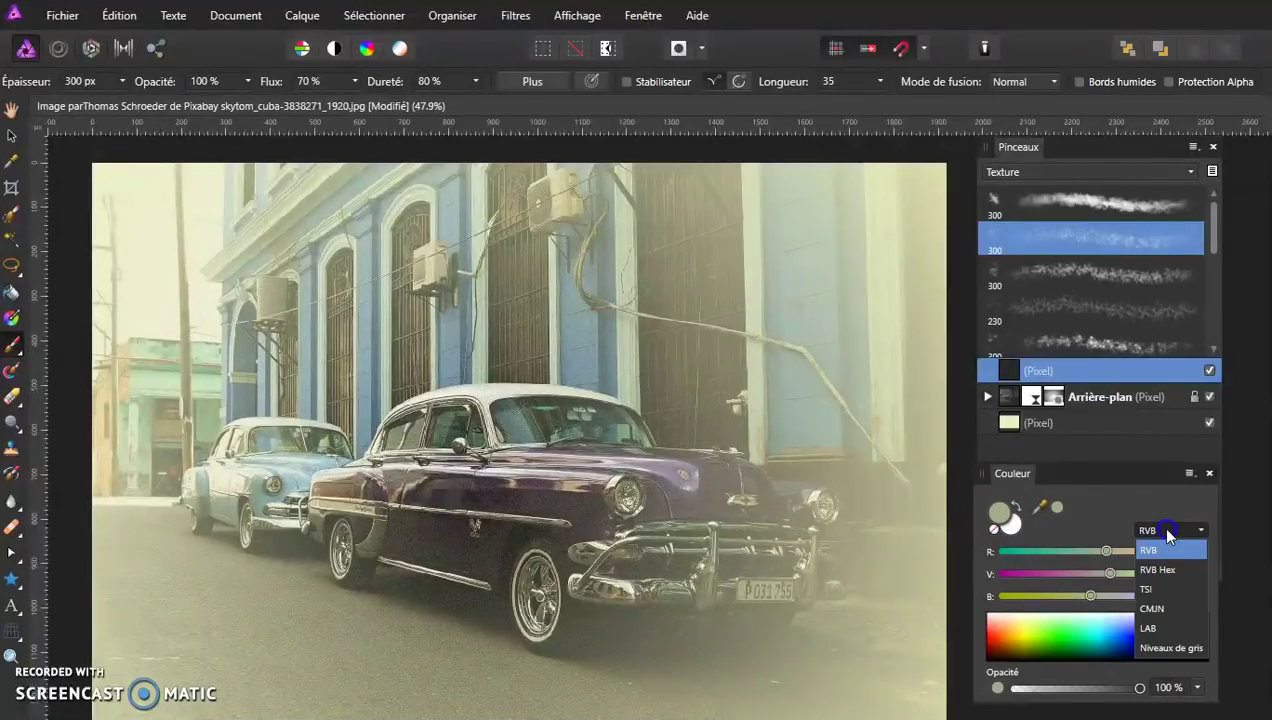
pyautogui.click(1170, 589)
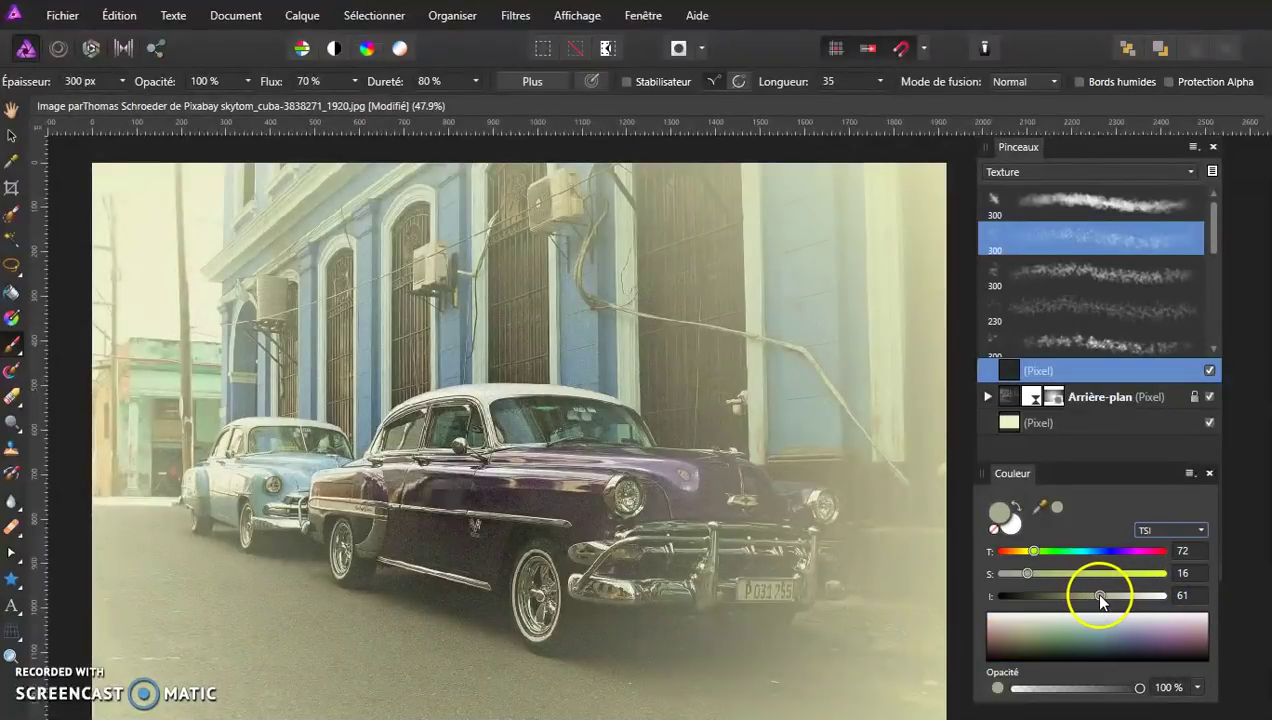
pyautogui.moveTo(1099, 598); pyautogui.dragTo(1074, 602)
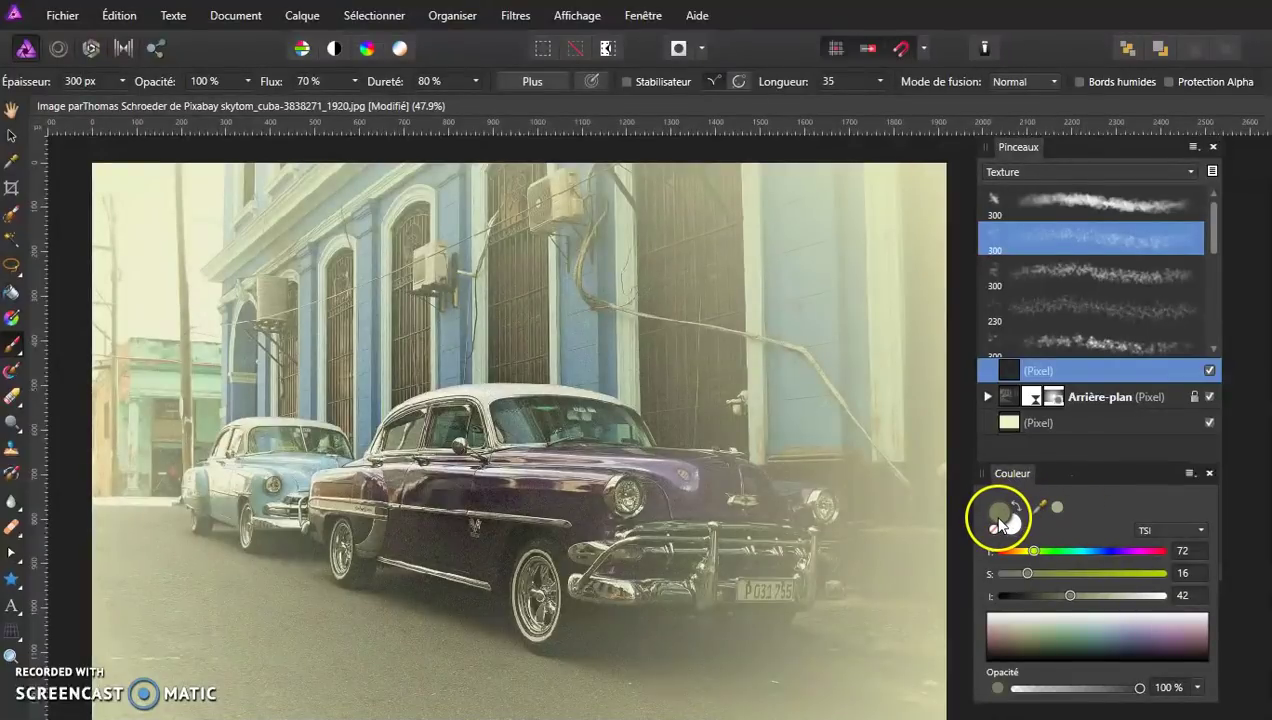
# - Dab grunge stains on the new layer near the photo's corners, in the sky, on the wall and road, using the first Texture brush at 300 px
pyautogui.doubleClick(1079, 370)
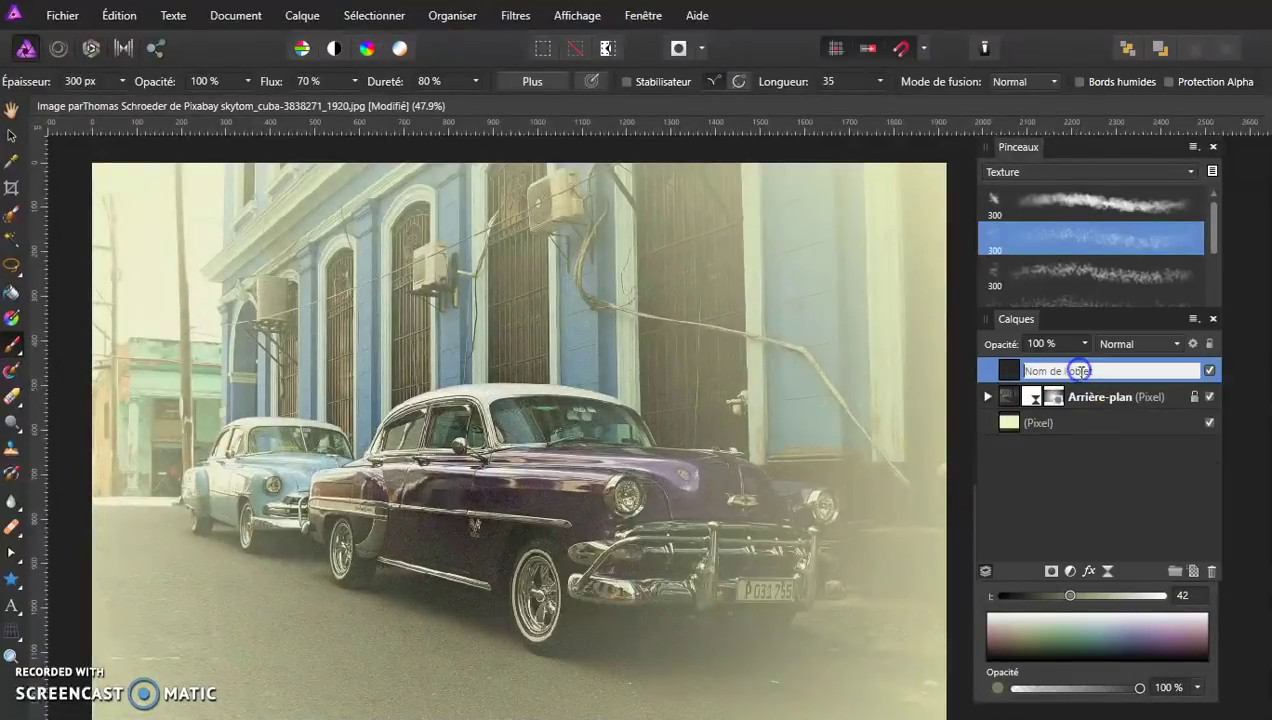
pyautogui.press('Escape')
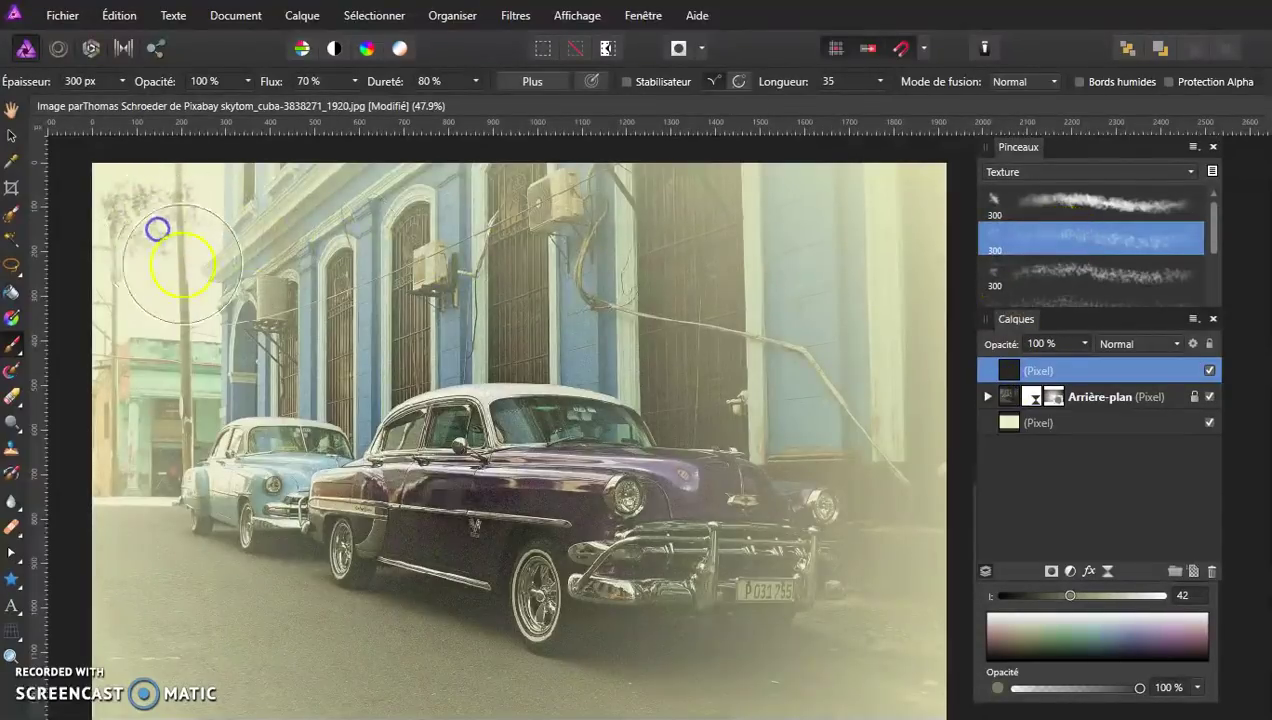
pyautogui.click(1090, 203)
pyautogui.click(864, 210)
pyautogui.moveTo(864, 210); pyautogui.dragTo(852, 213)
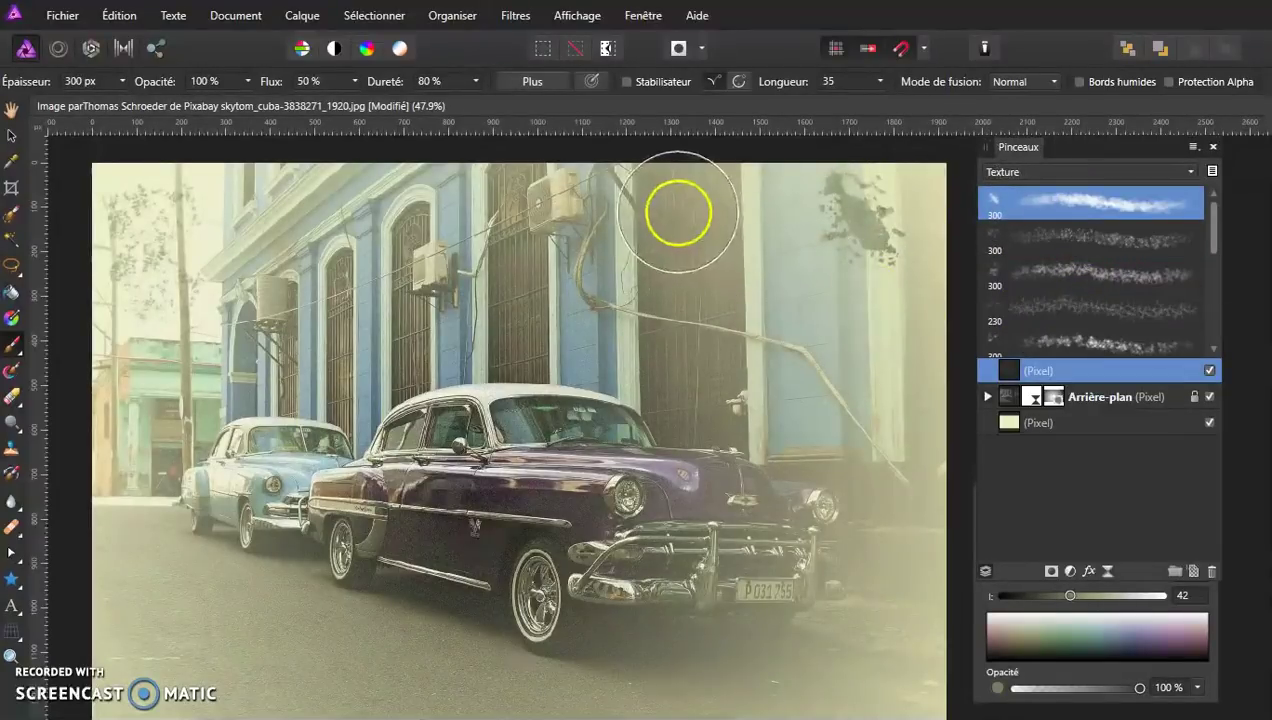
pyautogui.moveTo(125, 588)
pyautogui.mouseDown()
pyautogui.moveTo(142, 630)
pyautogui.moveTo(155, 625)
pyautogui.mouseUp()
pyautogui.moveTo(304, 680); pyautogui.dragTo(303, 678)
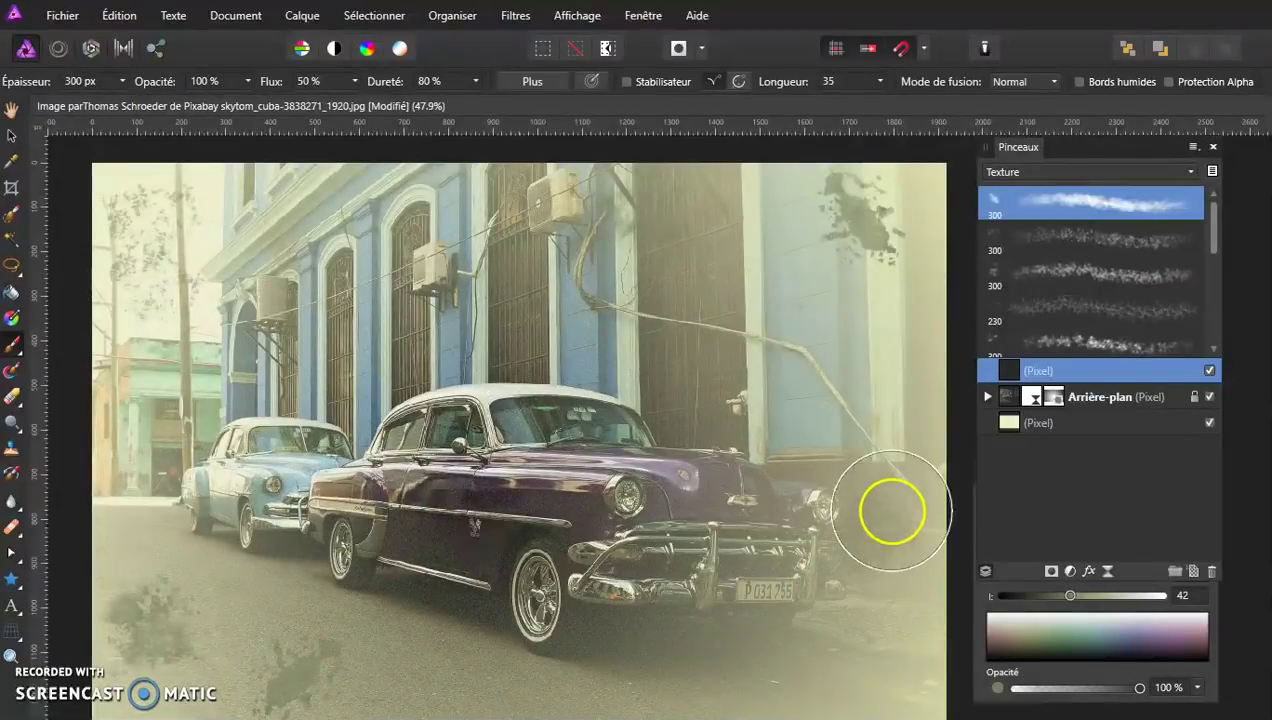
pyautogui.click(864, 658)
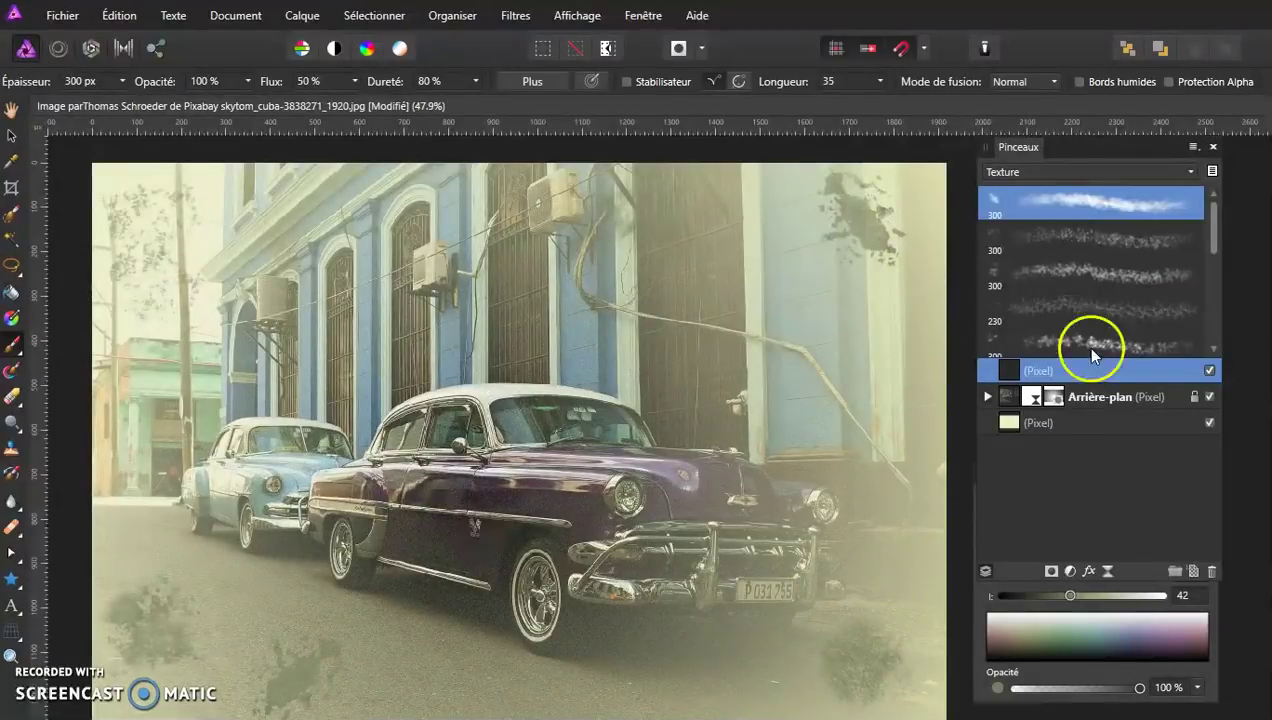
# - Add finer spatters along the road, the wall and the photo's edges with the fifth Texture brush at 300 px
pyautogui.click(1072, 342)
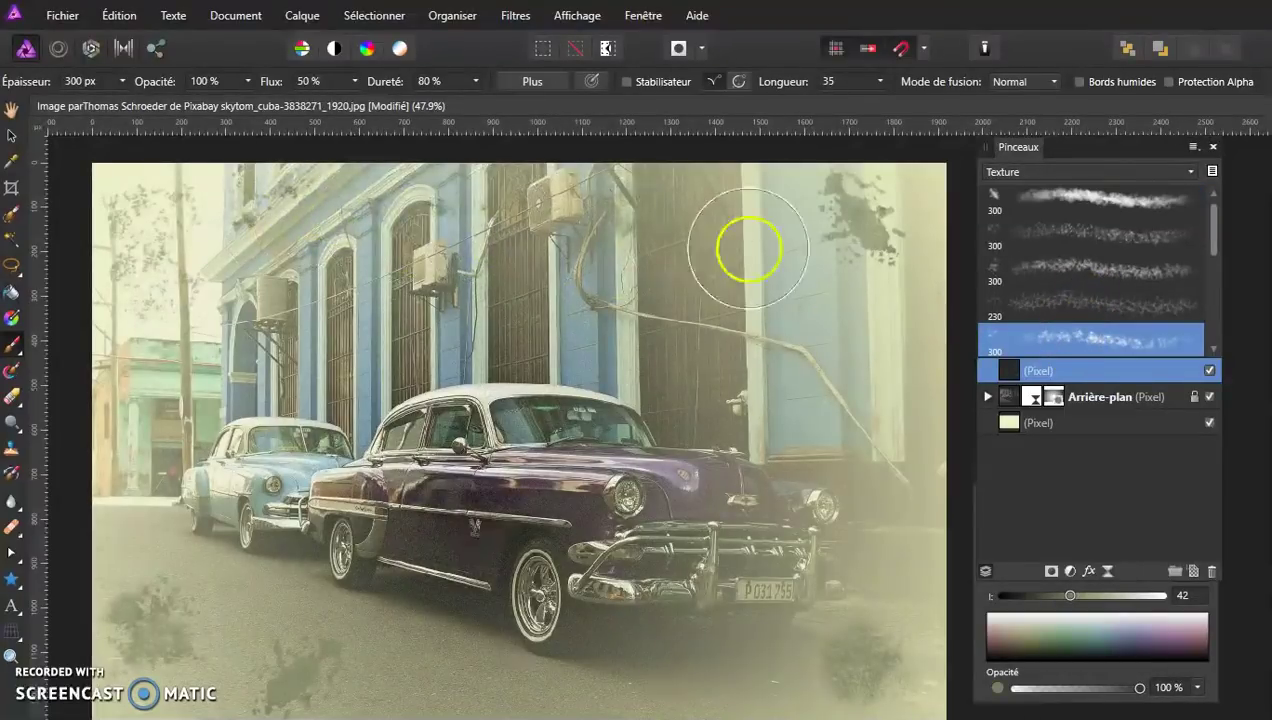
pyautogui.click(891, 567)
pyautogui.moveTo(560, 670)
pyautogui.mouseDown()
pyautogui.moveTo(385, 646)
pyautogui.moveTo(162, 482)
pyautogui.moveTo(190, 436)
pyautogui.mouseUp()
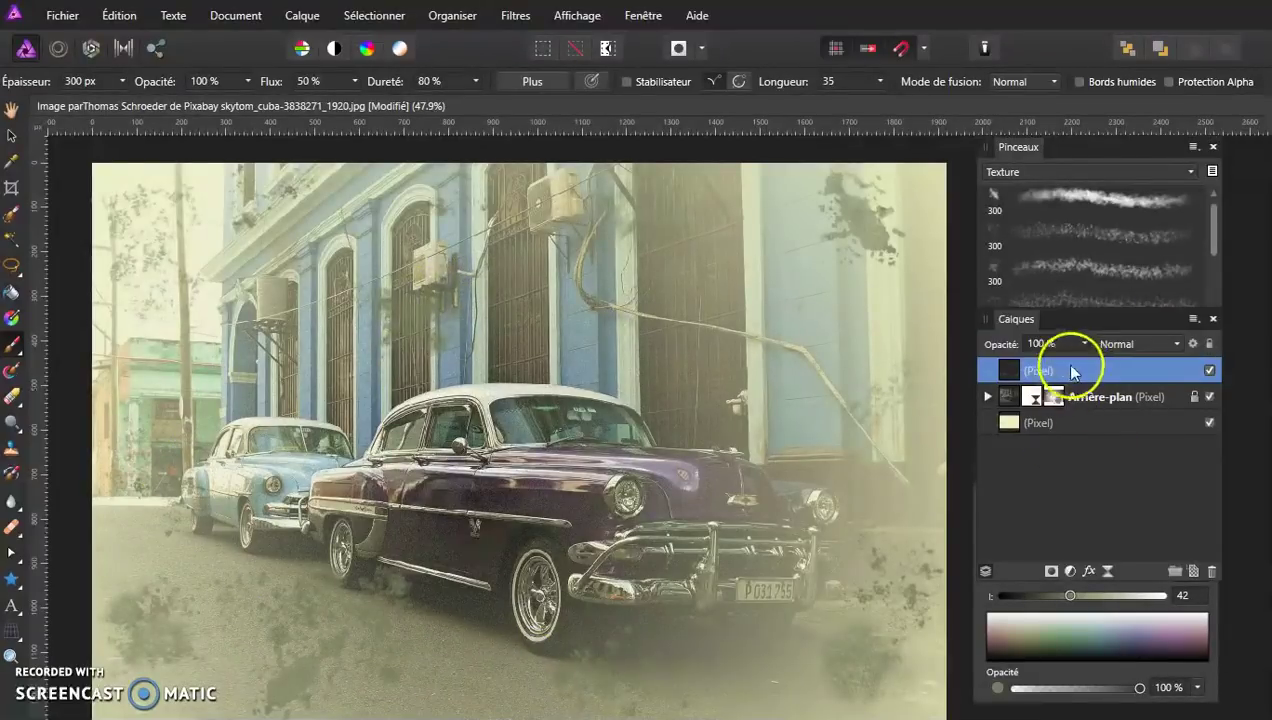
# - Activate the Erase Brush at 64 px on the top pixel layer for touching up the grunge stains
pyautogui.moveTo(1067, 317); pyautogui.dragTo(929, 303)
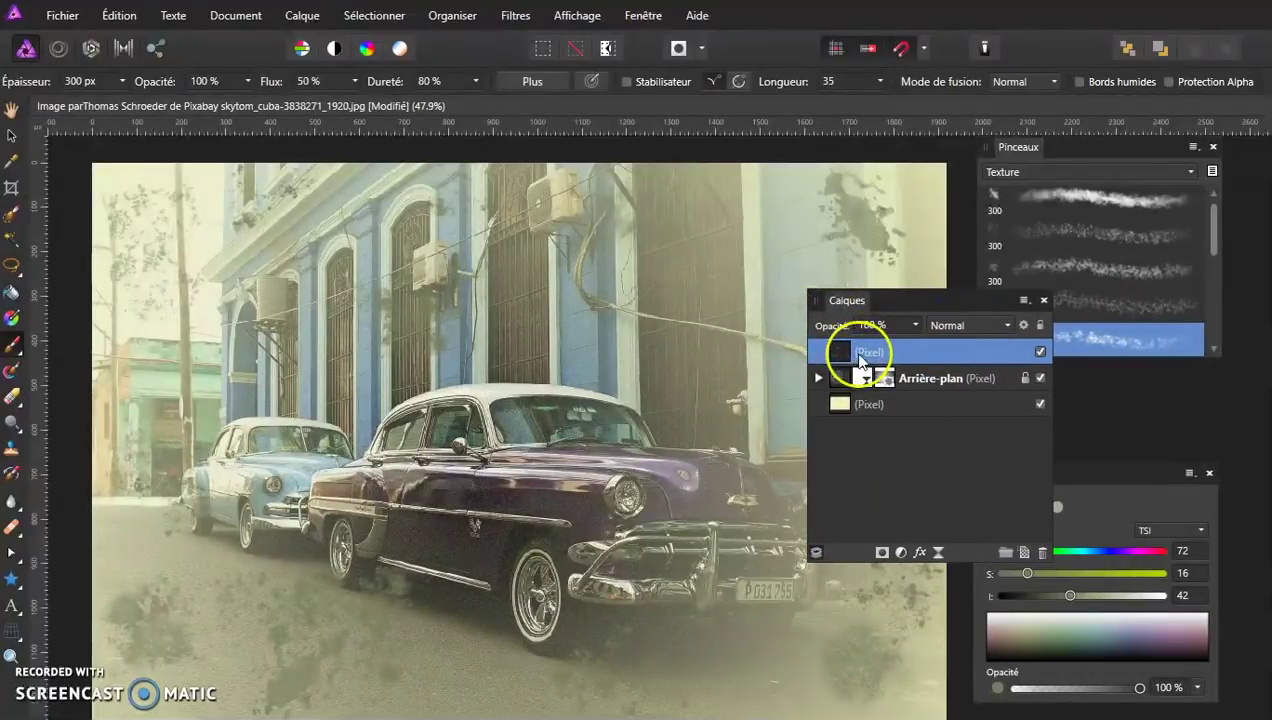
pyautogui.click(13, 400)
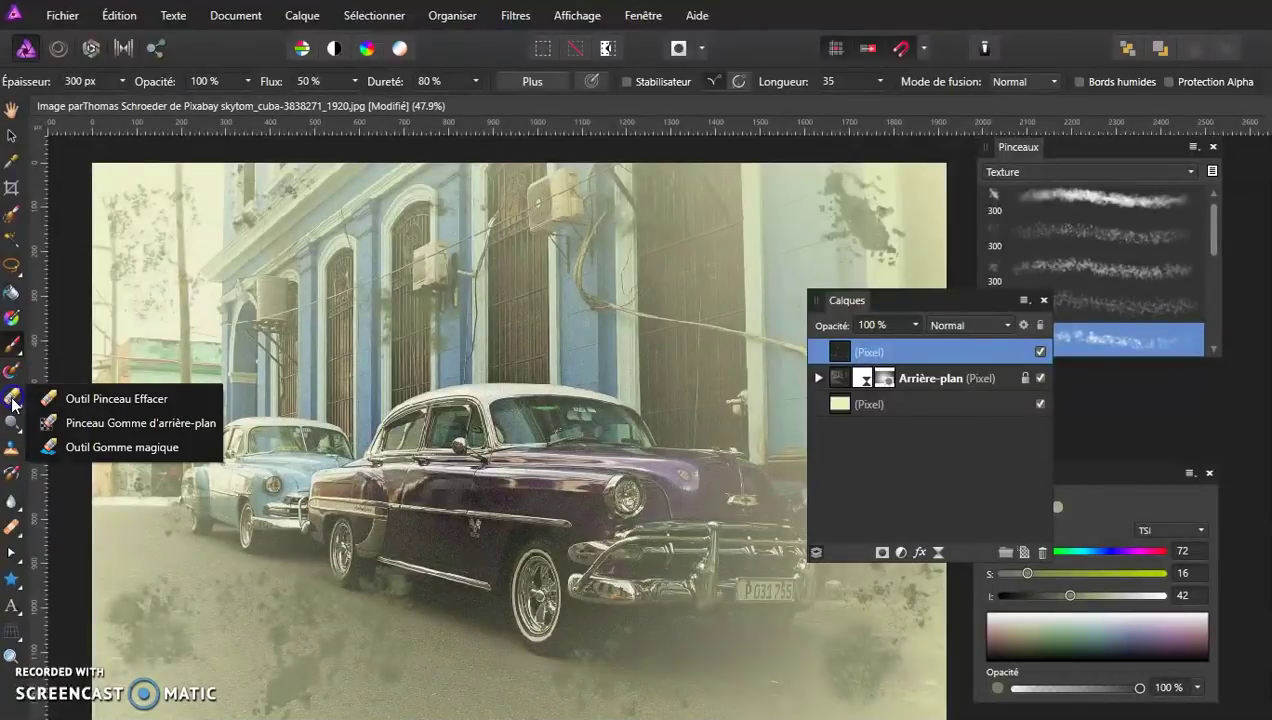
pyautogui.click(68, 399)
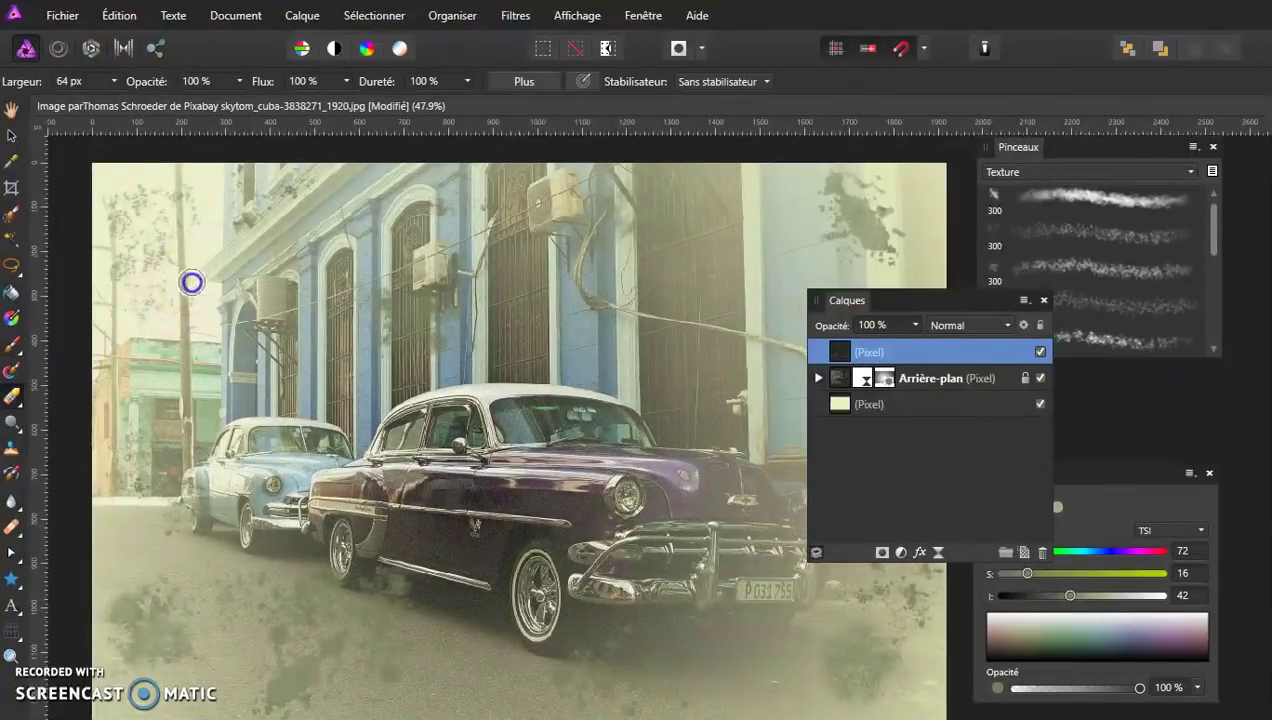
pyautogui.click(753, 328)
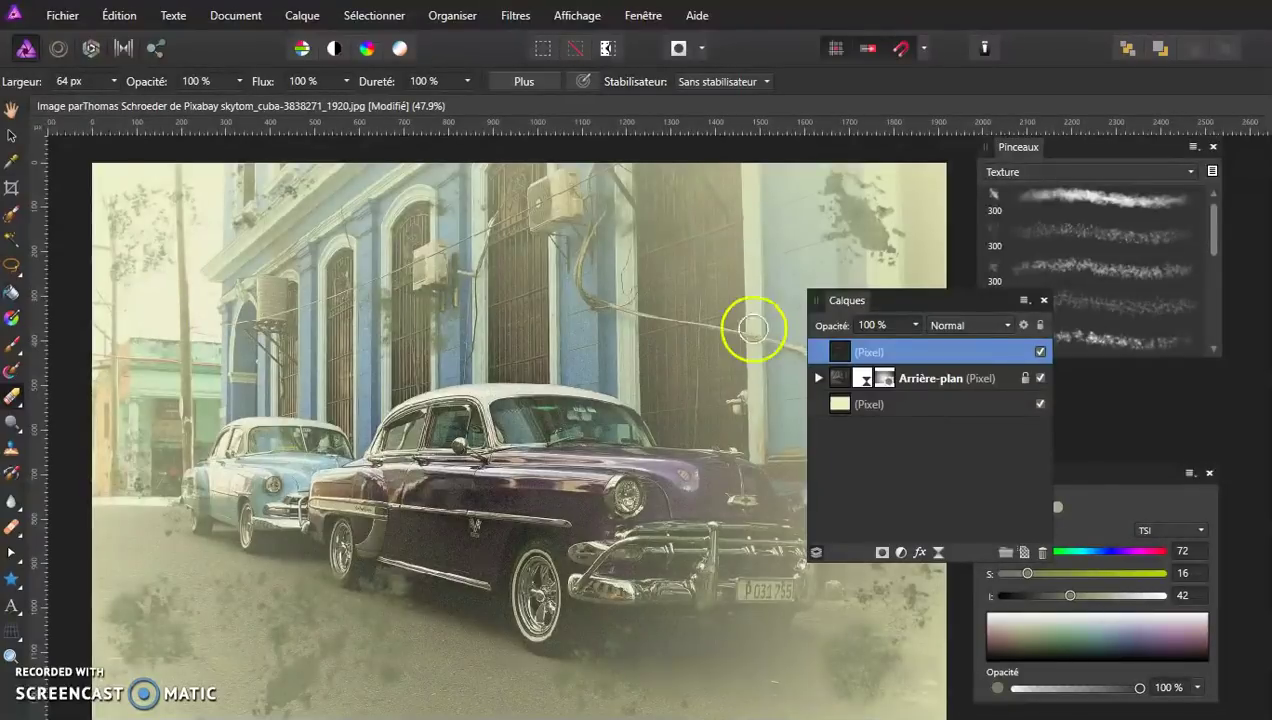
pyautogui.moveTo(893, 303); pyautogui.dragTo(1076, 299)
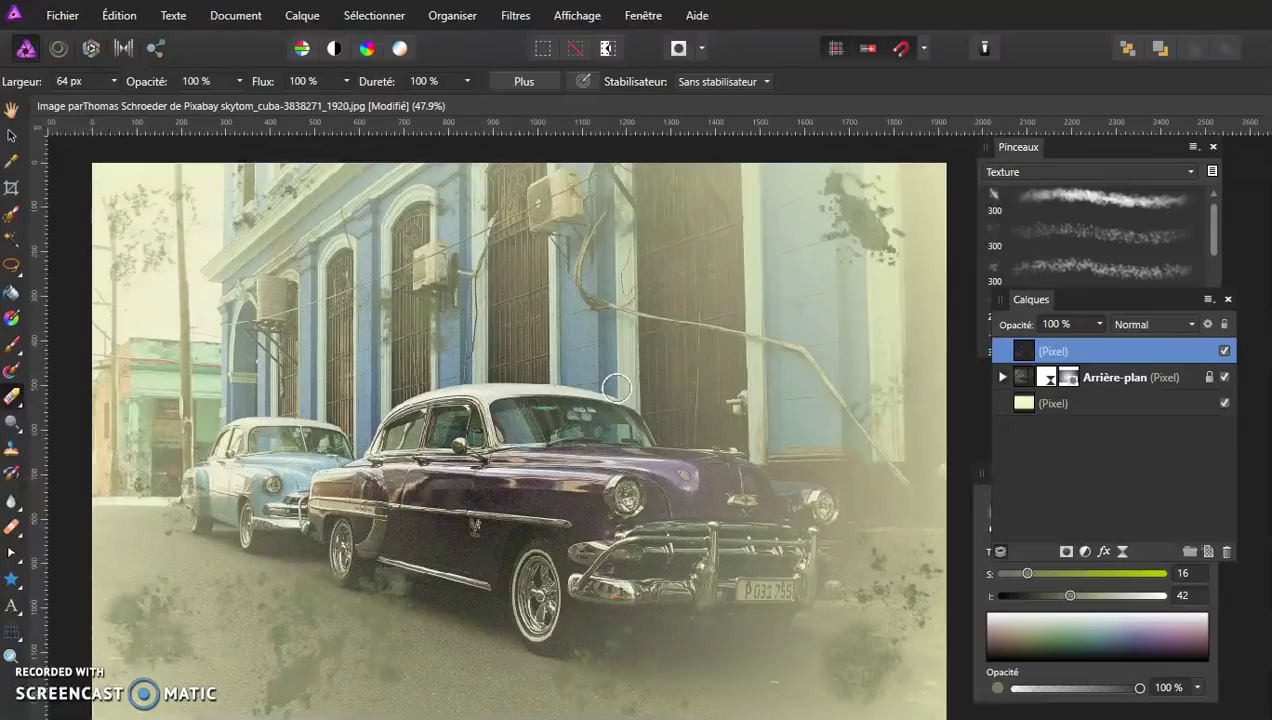
pyautogui.moveTo(616, 388)
pyautogui.mouseDown()
pyautogui.moveTo(766, 412)
pyautogui.moveTo(910, 333)
pyautogui.moveTo(885, 241)
pyautogui.moveTo(755, 234)
pyautogui.moveTo(694, 331)
pyautogui.moveTo(819, 329)
pyautogui.moveTo(869, 258)
pyautogui.moveTo(867, 210)
pyautogui.mouseUp()
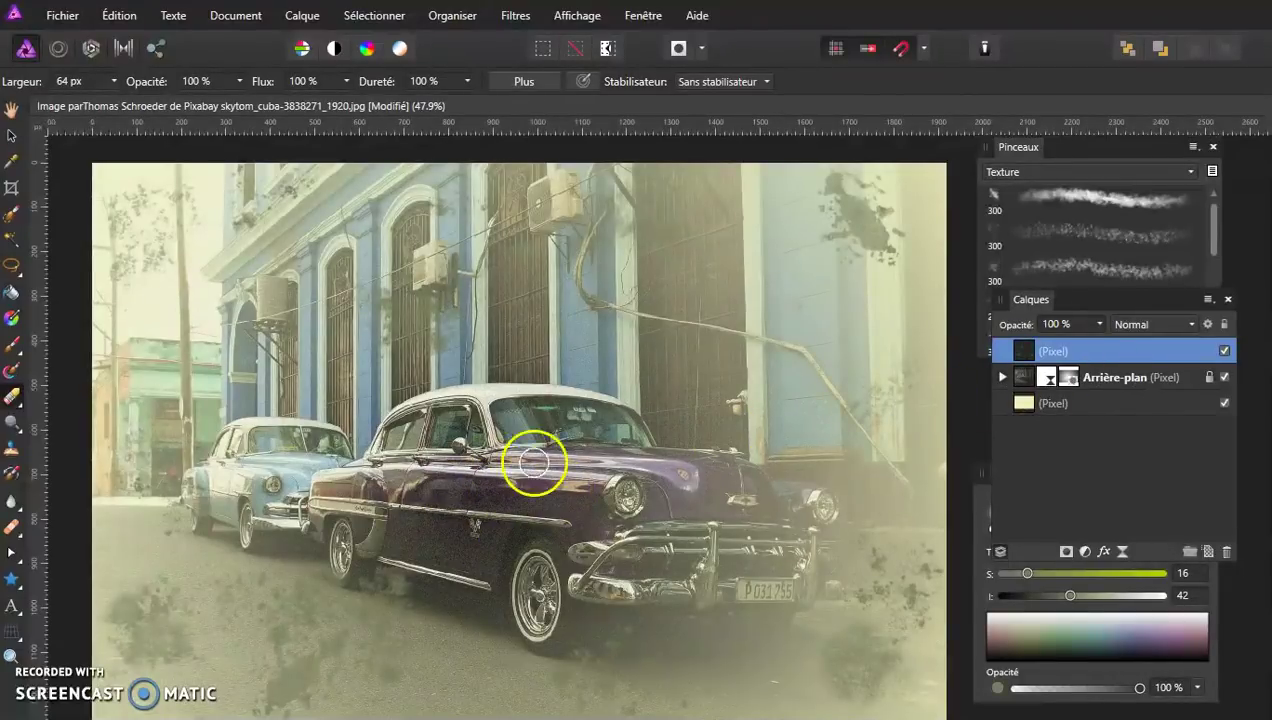
# - Expand the Arrière-plan layer to reach its nested noise filter, mask and adjustments
pyautogui.click(1001, 378)
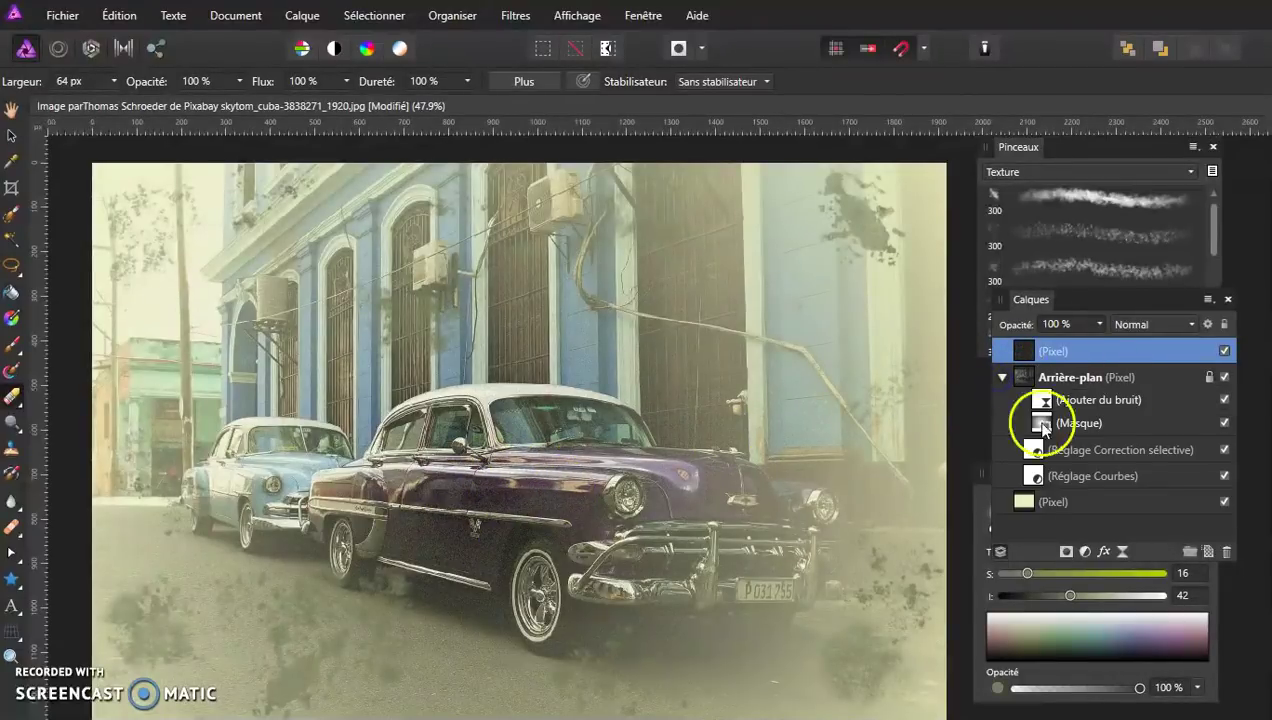